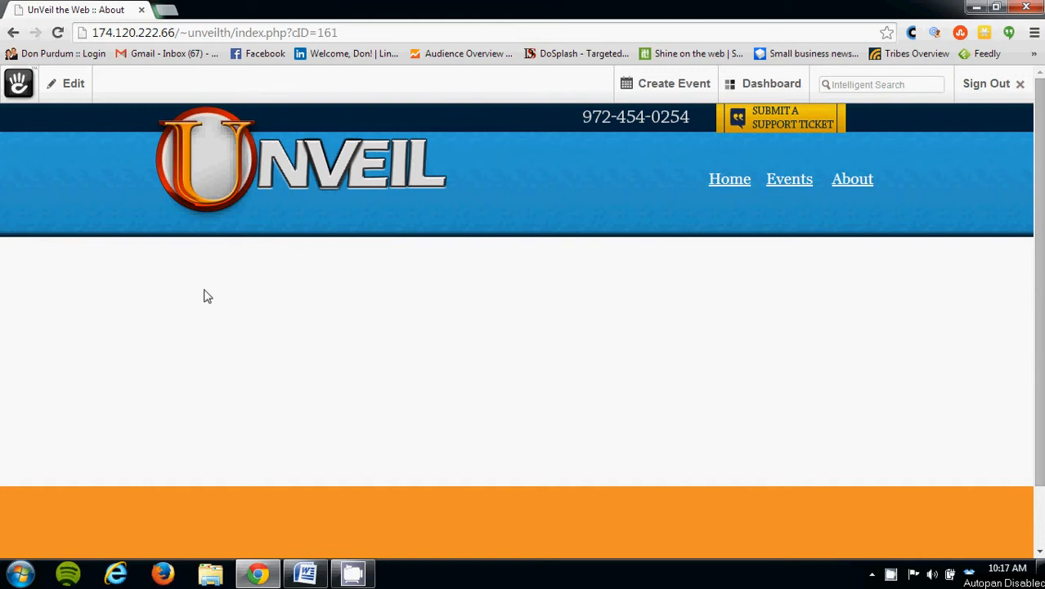
Switch the About page to edit mode and look over its editable areas from header to footer
left_click(80, 96)
mouse_move(768, 92)
left_click(73, 84)
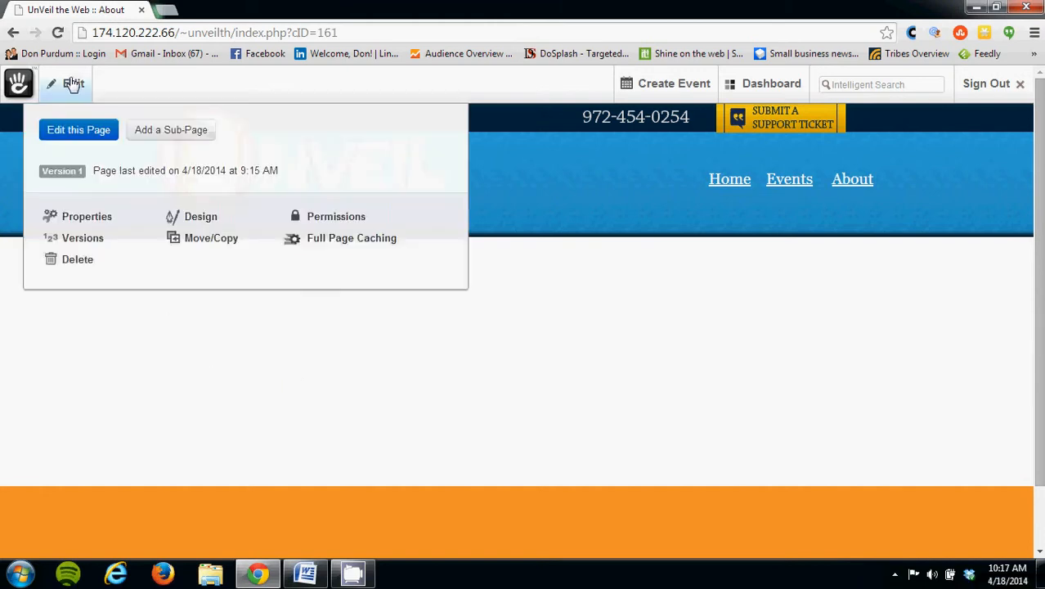
left_click(73, 84)
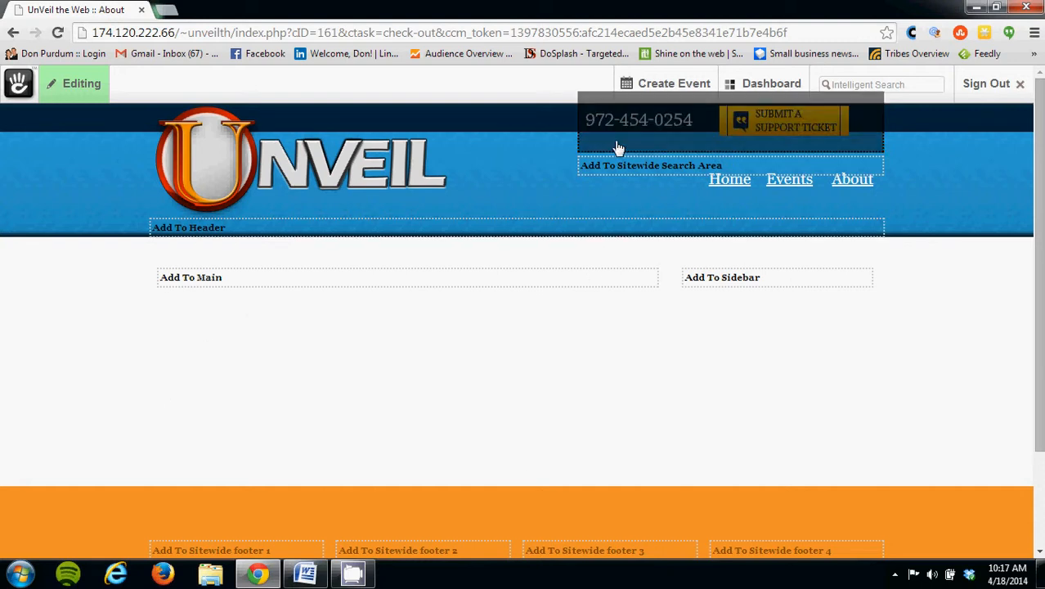
scroll(470, 352, "down", 3)
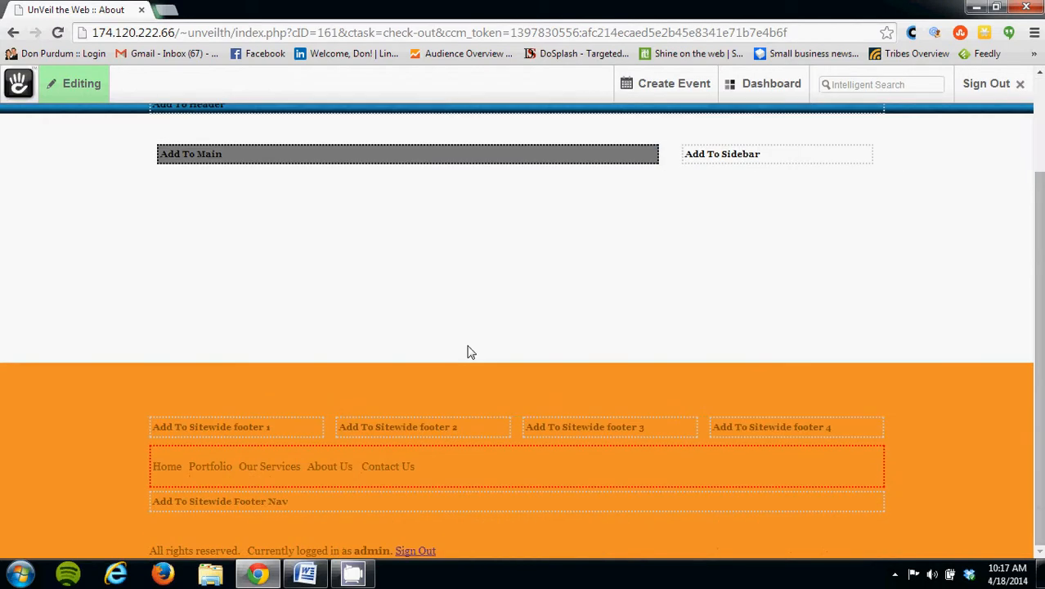
scroll(470, 350, "up", 1)
scroll(470, 351, "down", 1)
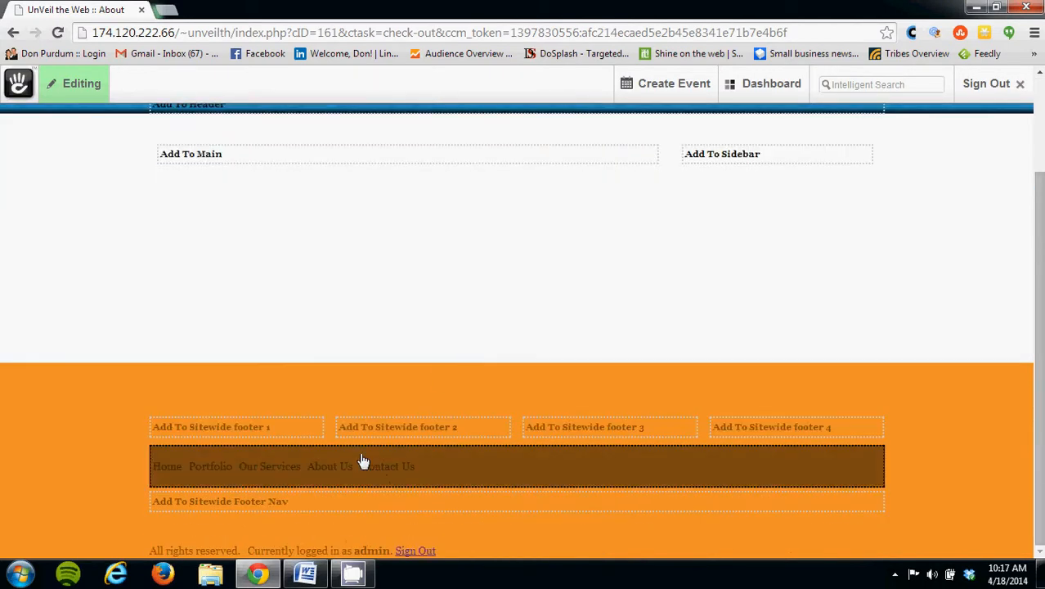
scroll(574, 327, "up", 3)
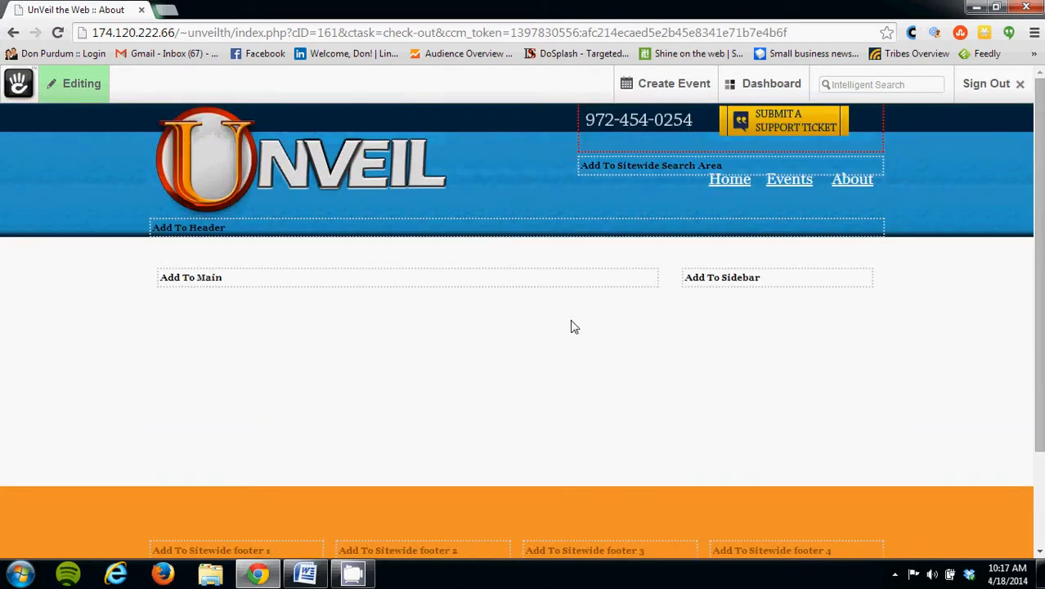
Open the list of blocks for the Main area and view the HTML block's editor without adding it
left_click(246, 282)
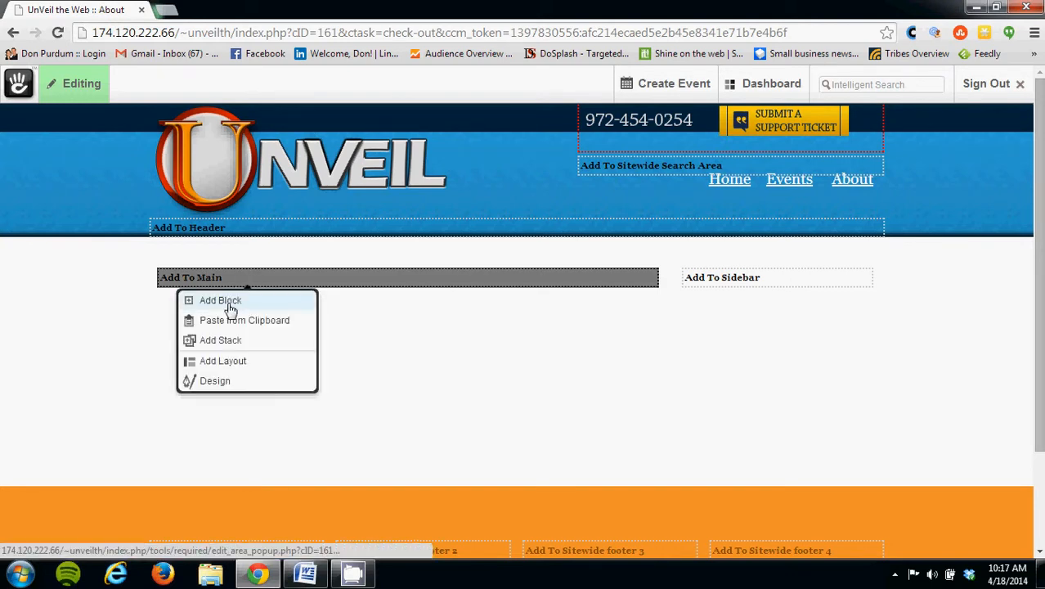
left_click(230, 304)
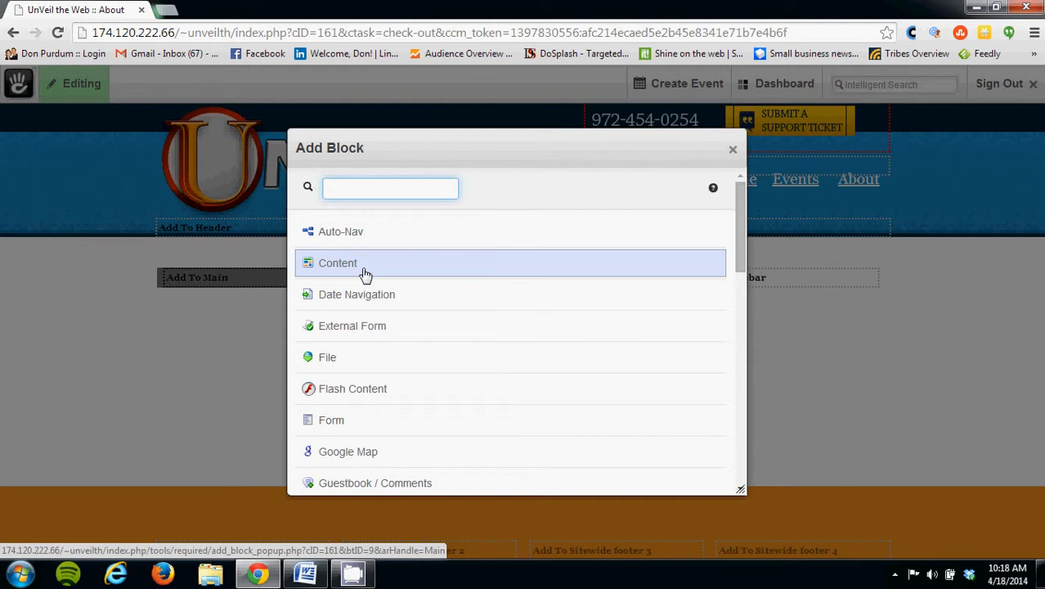
scroll(365, 275, "down", 2)
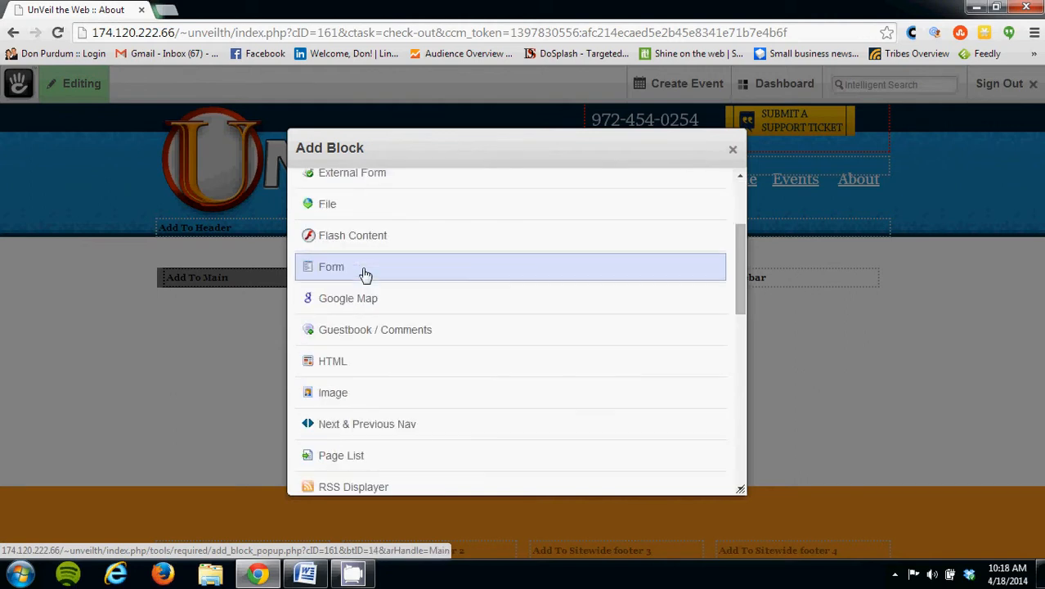
left_click(318, 370)
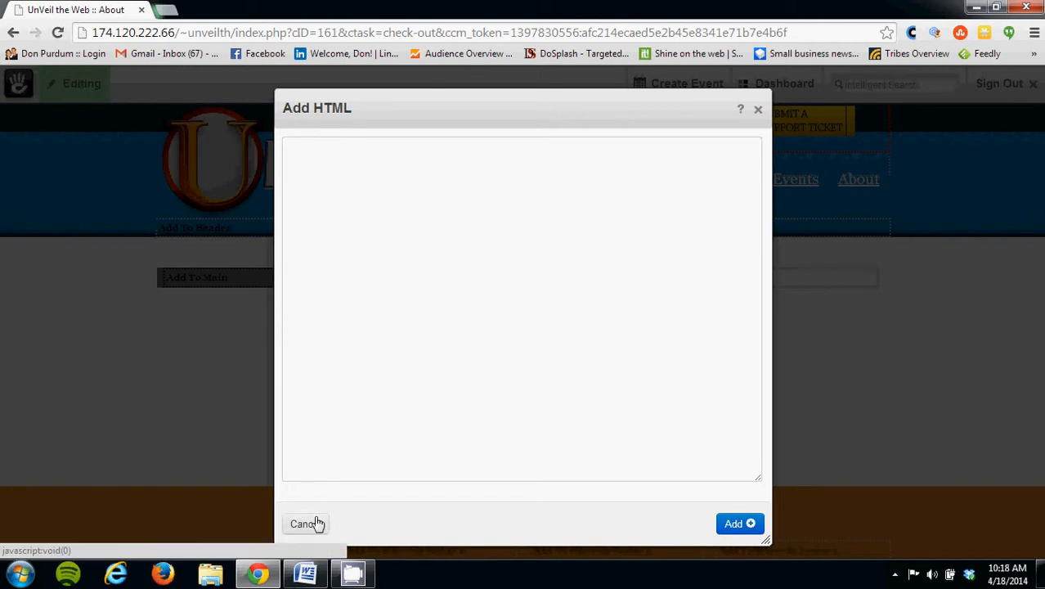
left_click(308, 524)
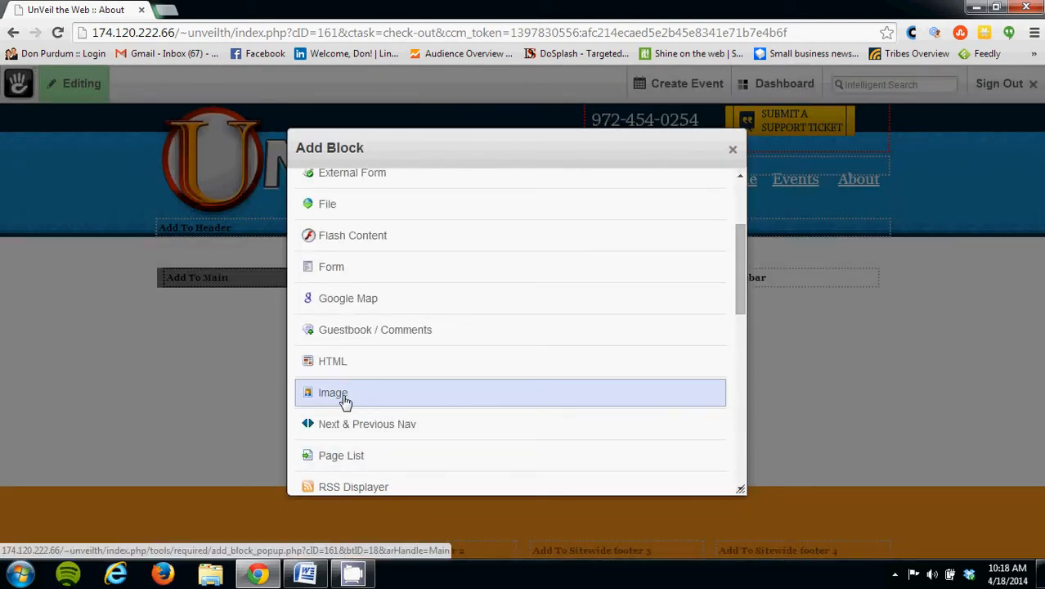
Look through all the available block types that can be added to the Main area
scroll(344, 401, "down", 4)
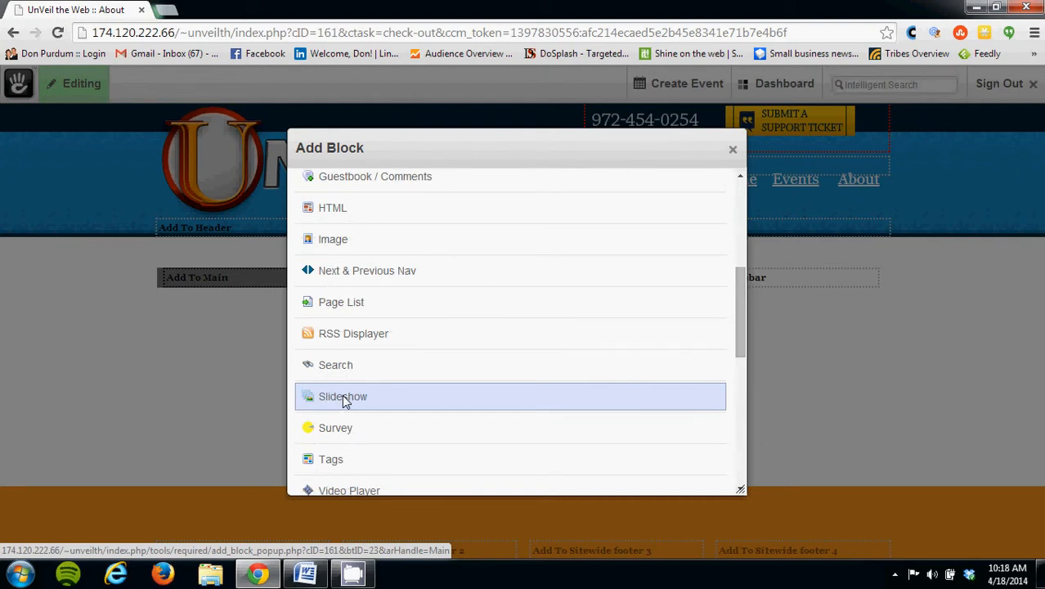
scroll(343, 401, "down", 2)
scroll(364, 446, "down", 2)
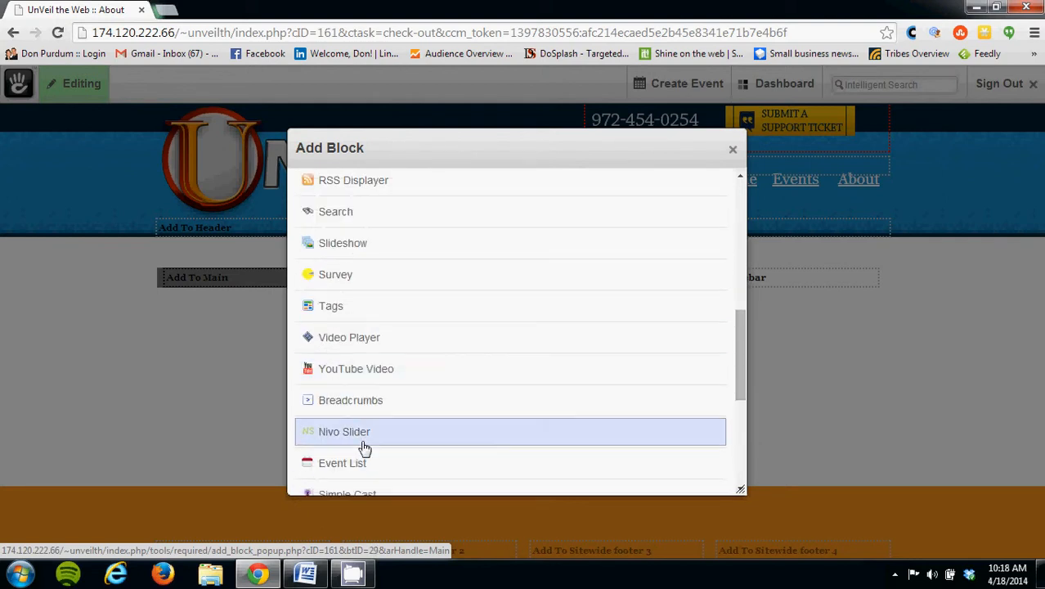
scroll(368, 440, "down", 2)
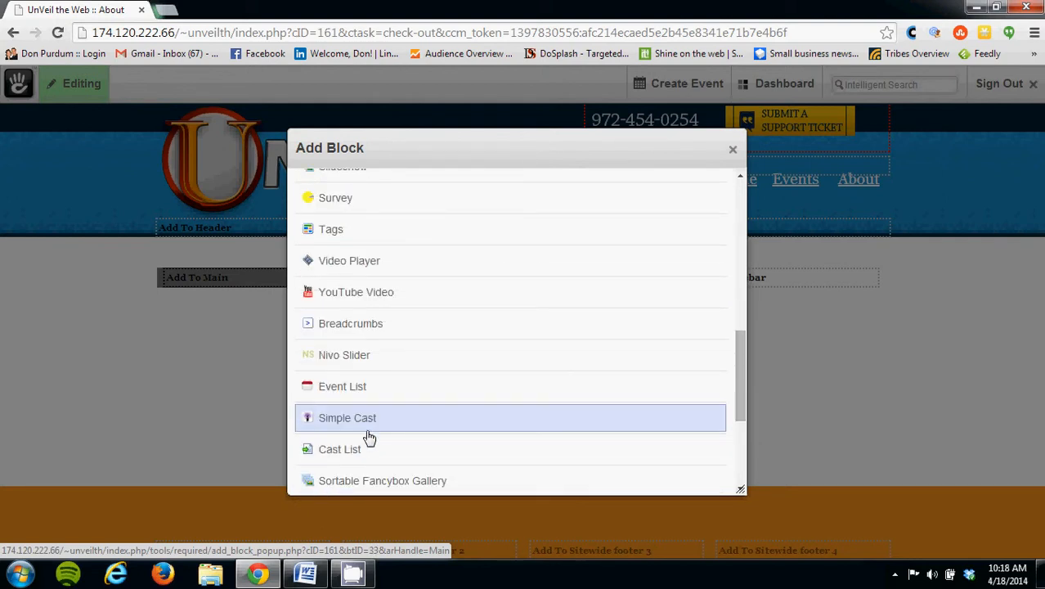
scroll(369, 438, "down", 2)
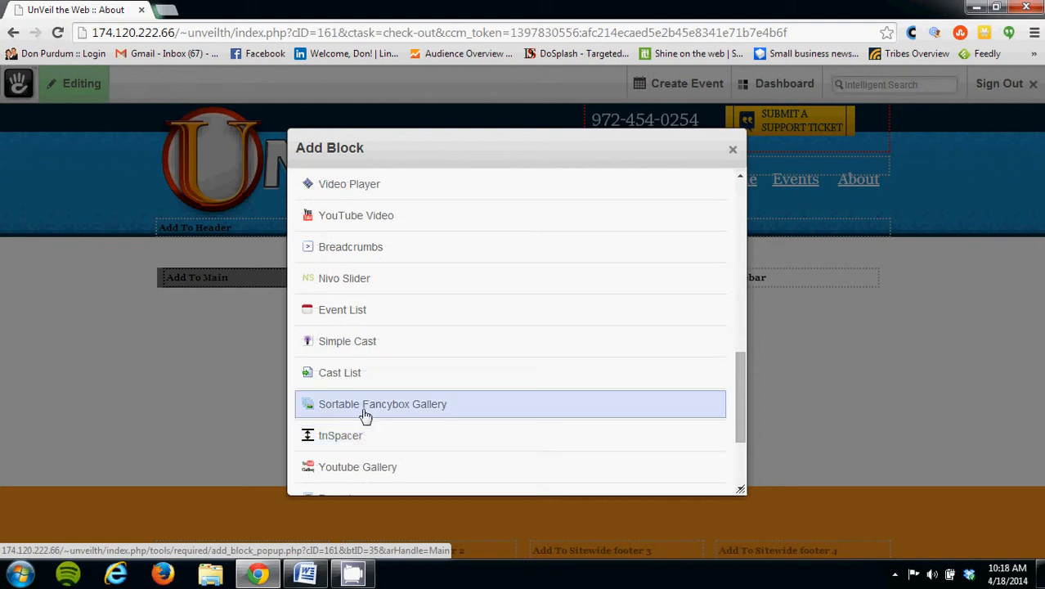
scroll(372, 417, "down", 2)
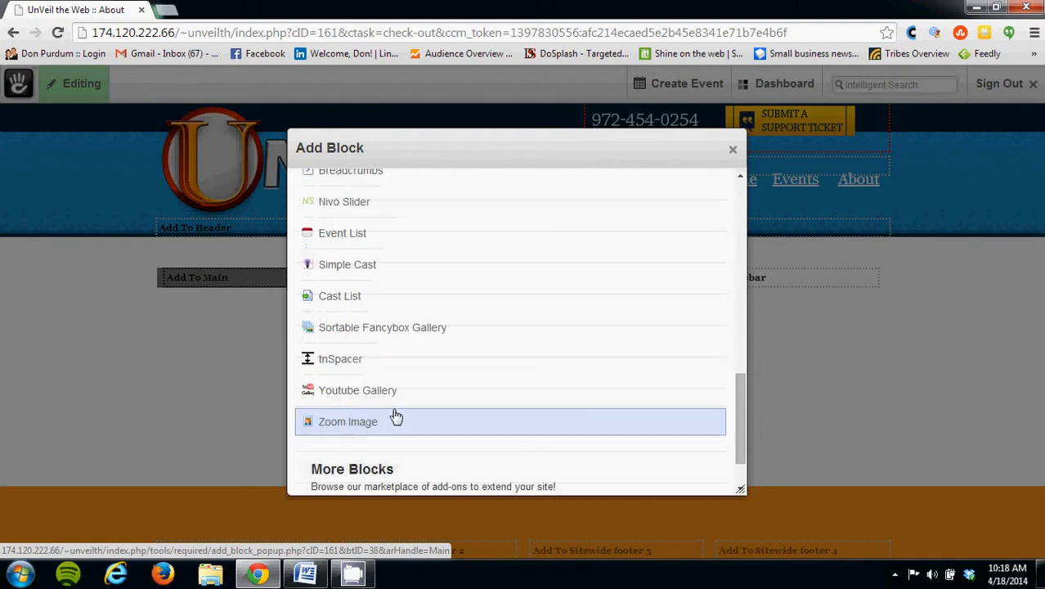
scroll(401, 416, "up", 5)
scroll(399, 415, "up", 4)
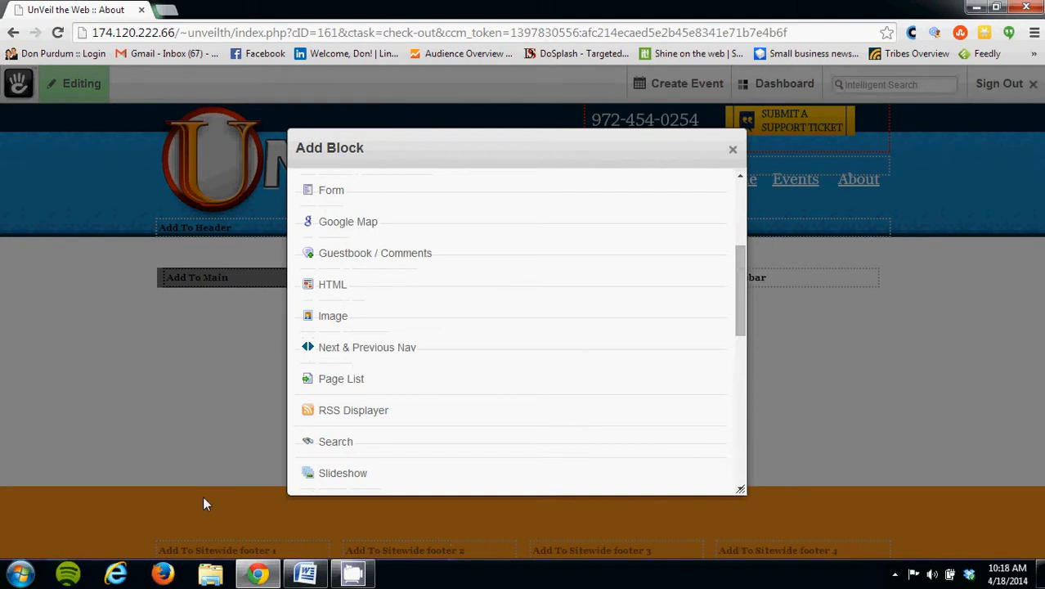
scroll(458, 352, "up", 2)
scroll(440, 301, "up", 3)
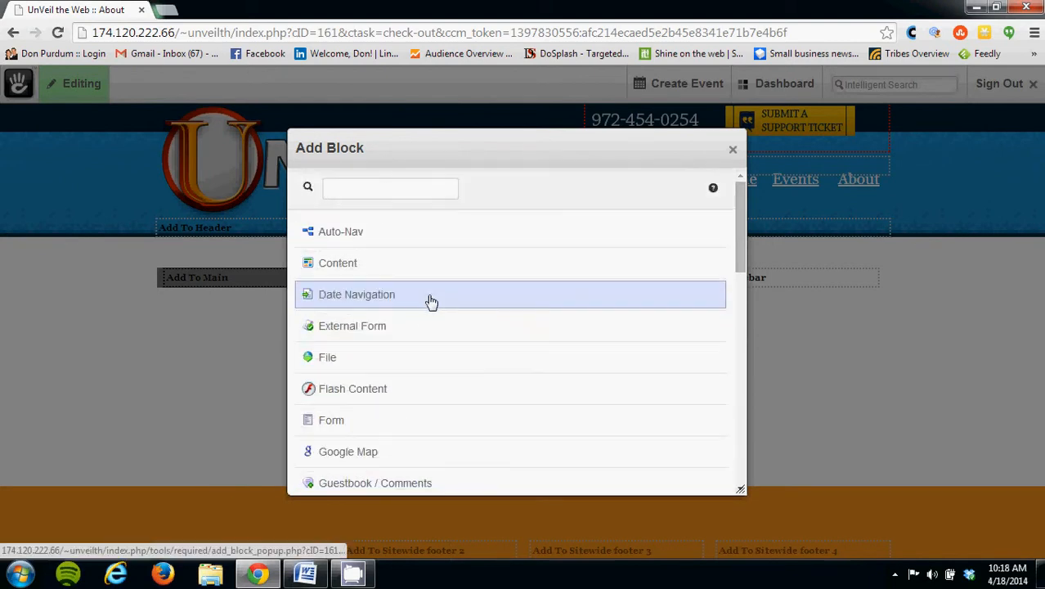
Start a Content block for the Main area and enter Testimonials as its first line
left_click(390, 273)
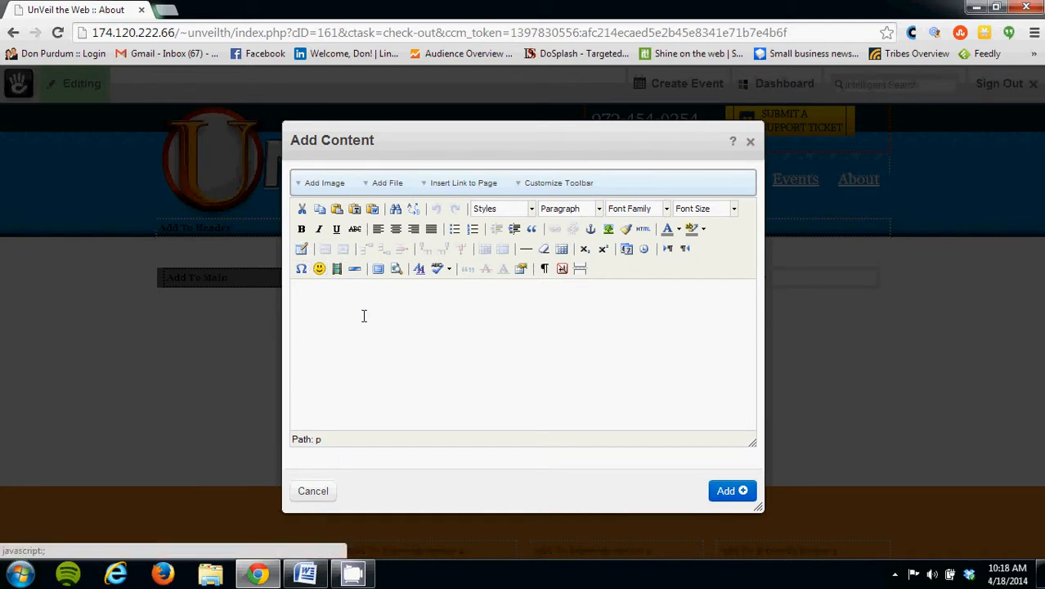
left_click(337, 270)
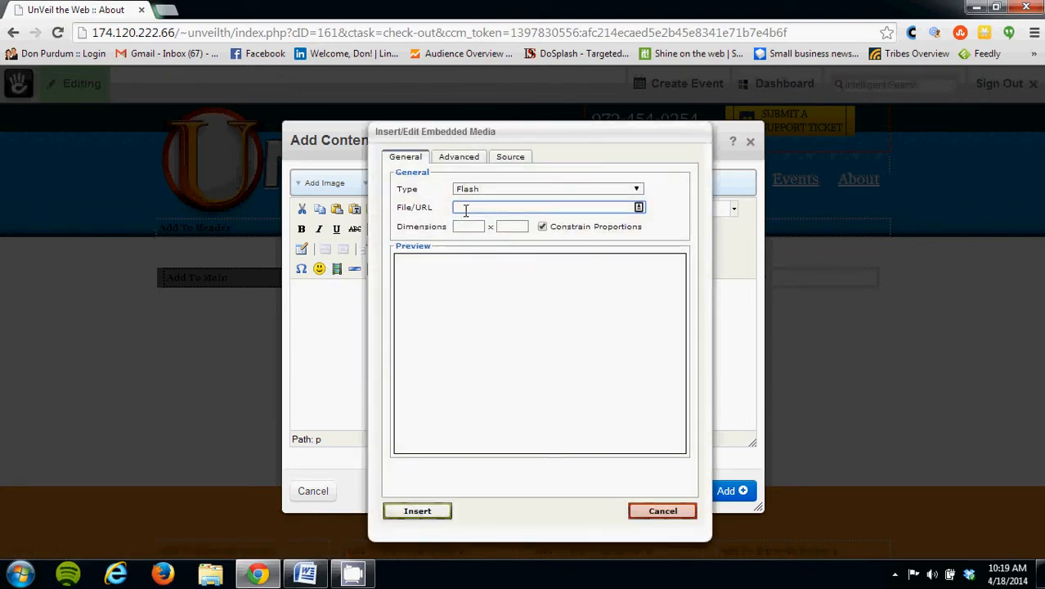
left_click(649, 512)
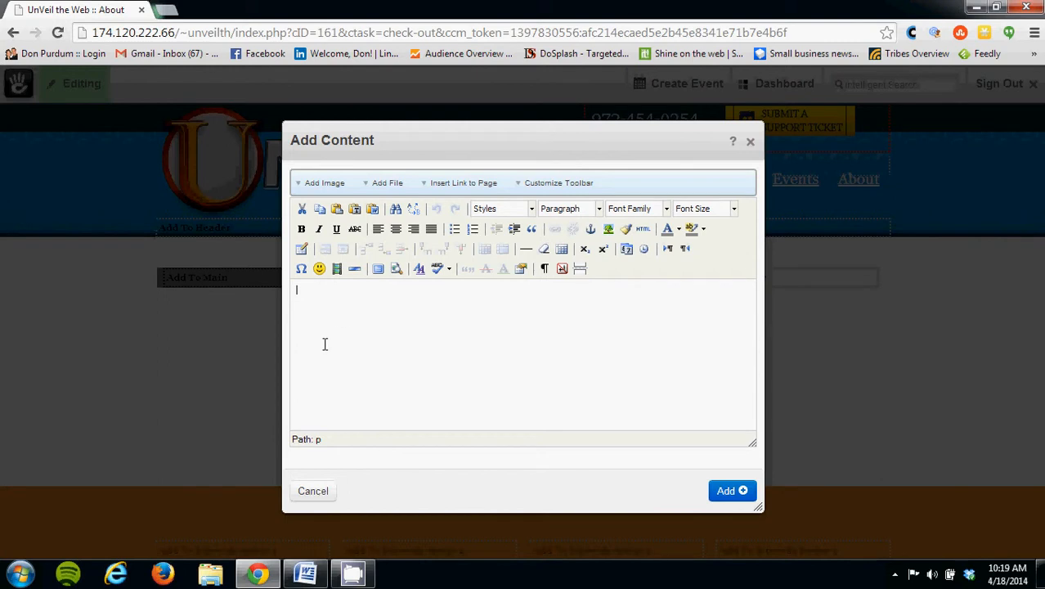
type("Testimonials")
Switch to the CORE Testimonials Compiled (1) document in Word and copy the first two testimonials with their signatures
left_click(305, 574)
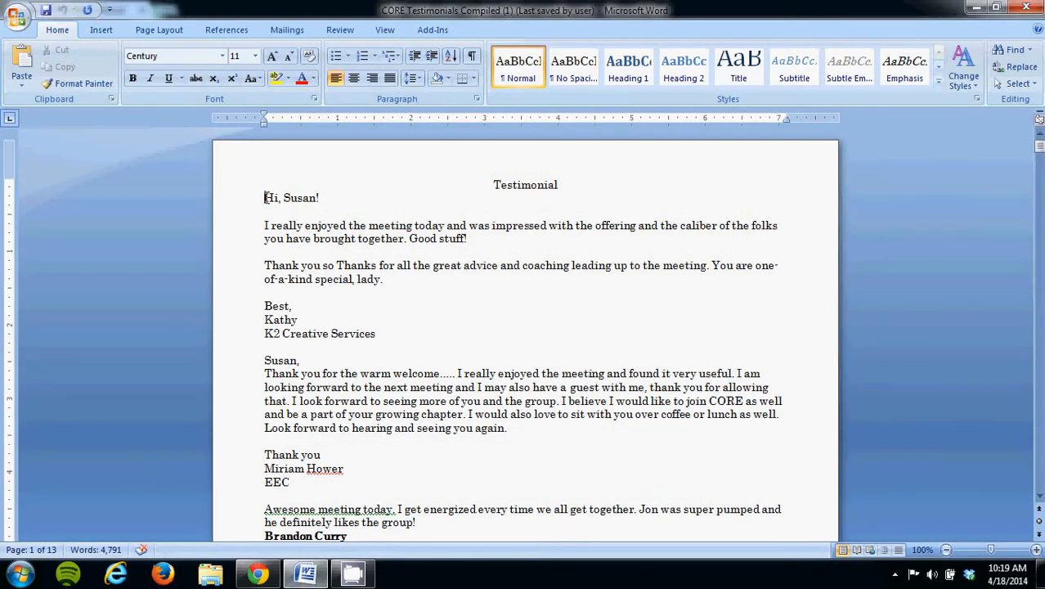
left_click_drag(265, 197, 388, 479)
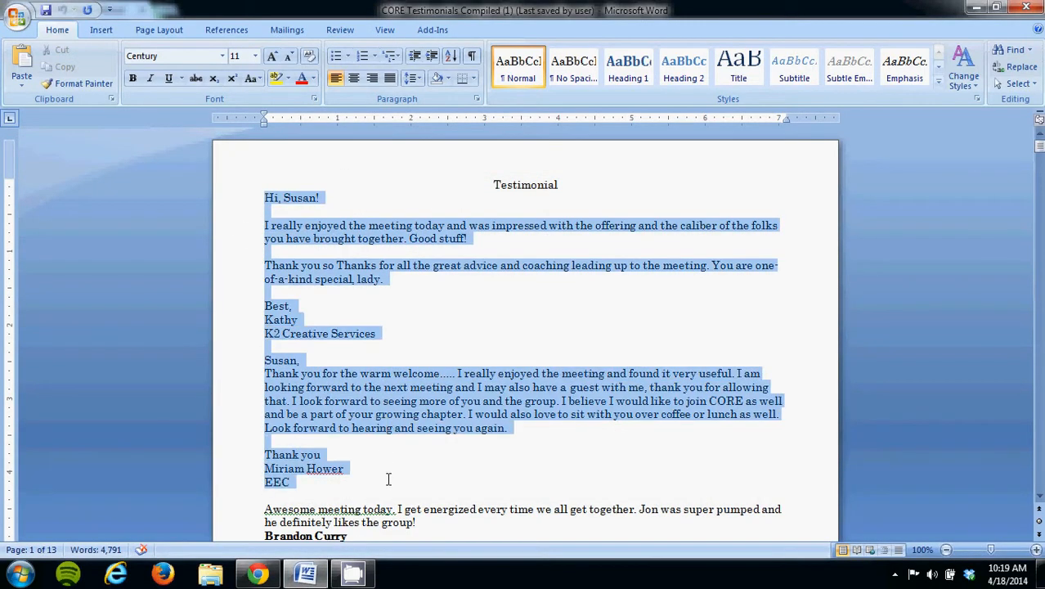
right_click(380, 422)
left_click(419, 239)
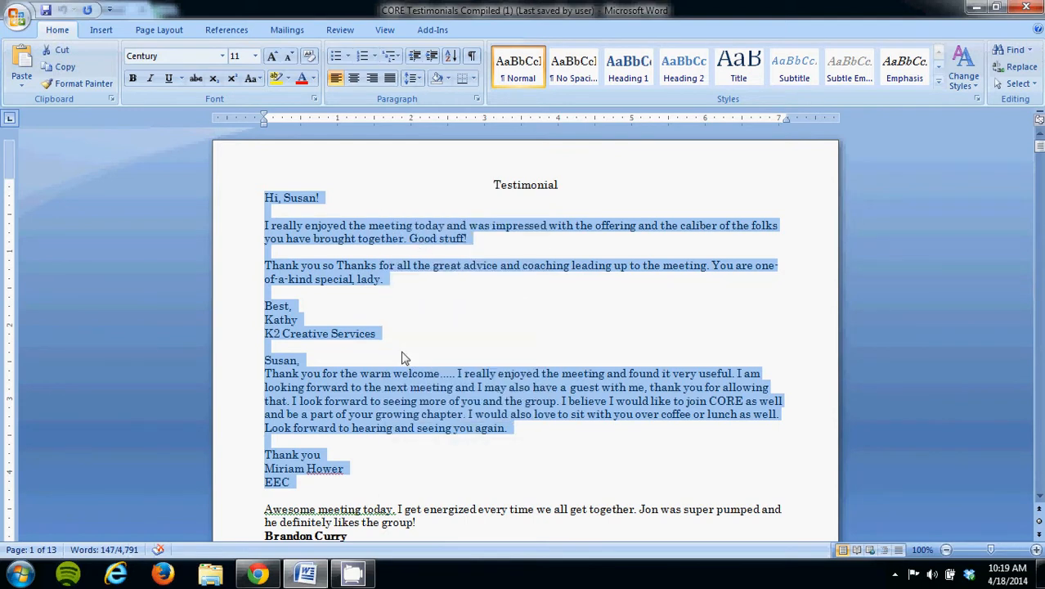
Return to the Content block in Chrome, turn on plain text paste mode and paste the copied testimonials below the Testimonials line
left_click(257, 574)
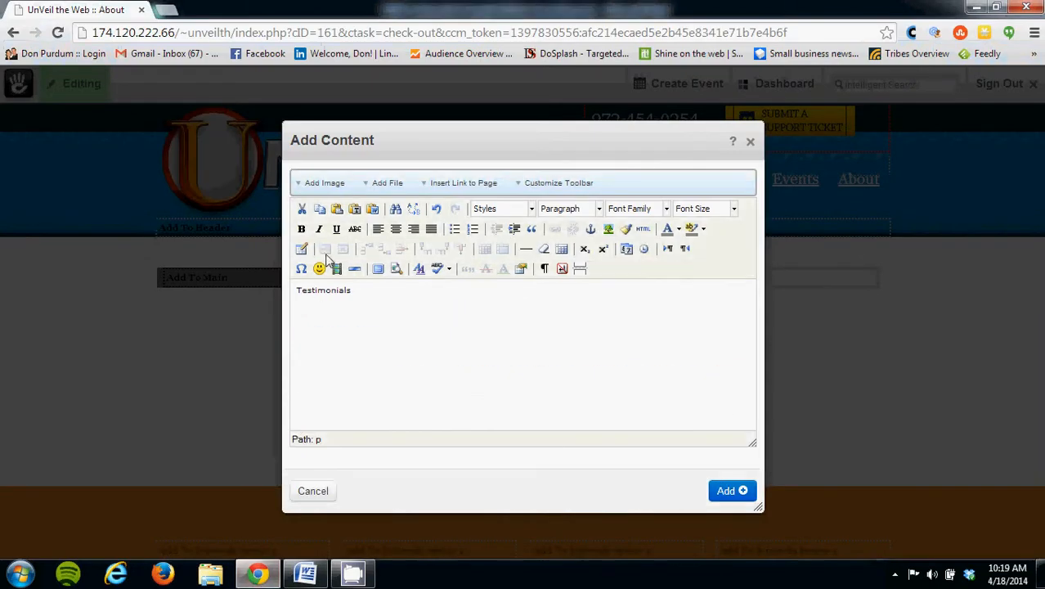
left_click(354, 210)
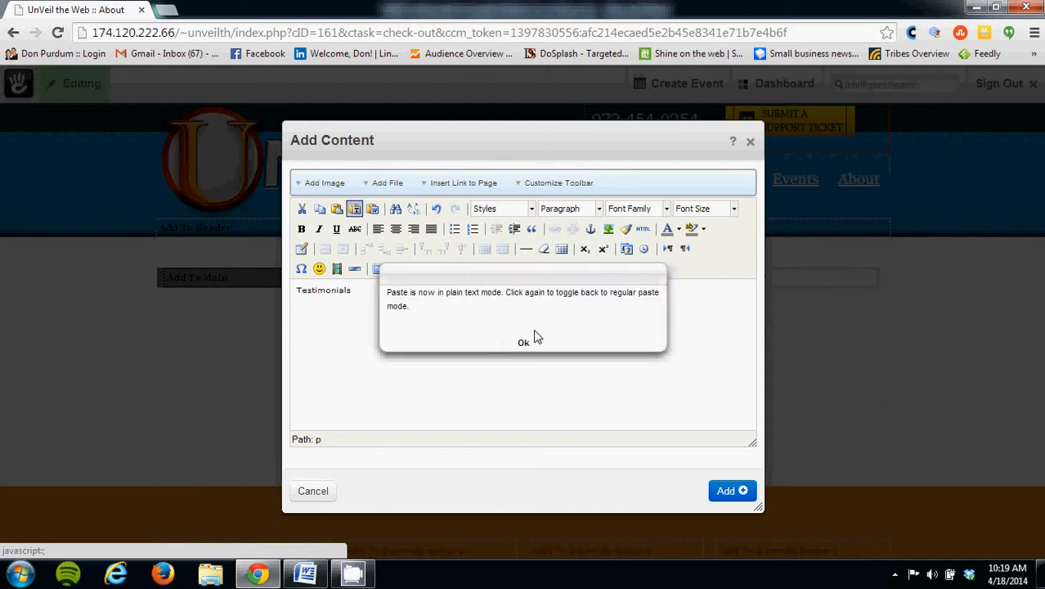
left_click(523, 344)
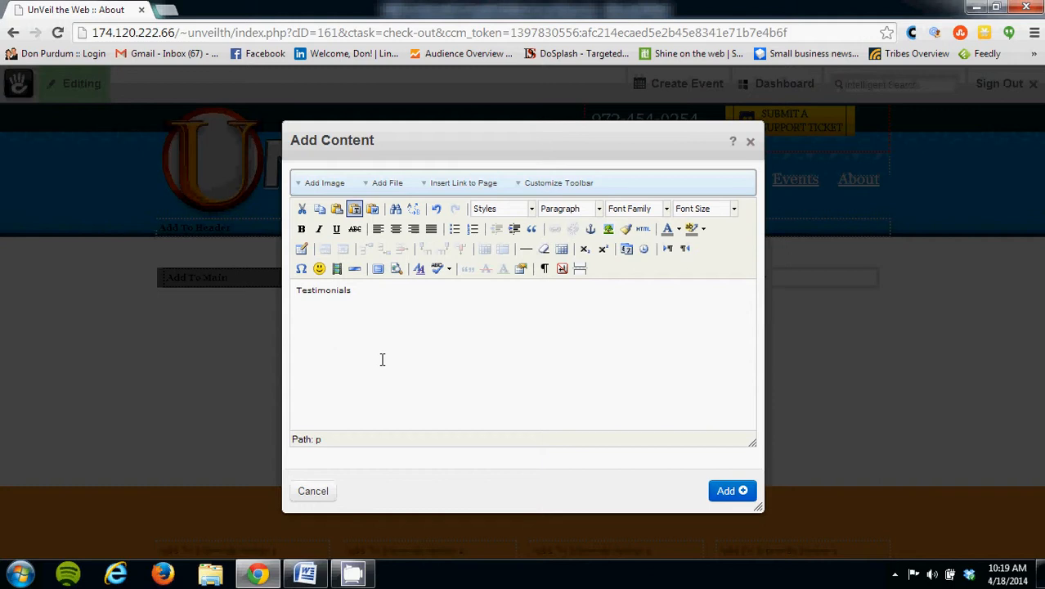
key("ctrl+v")
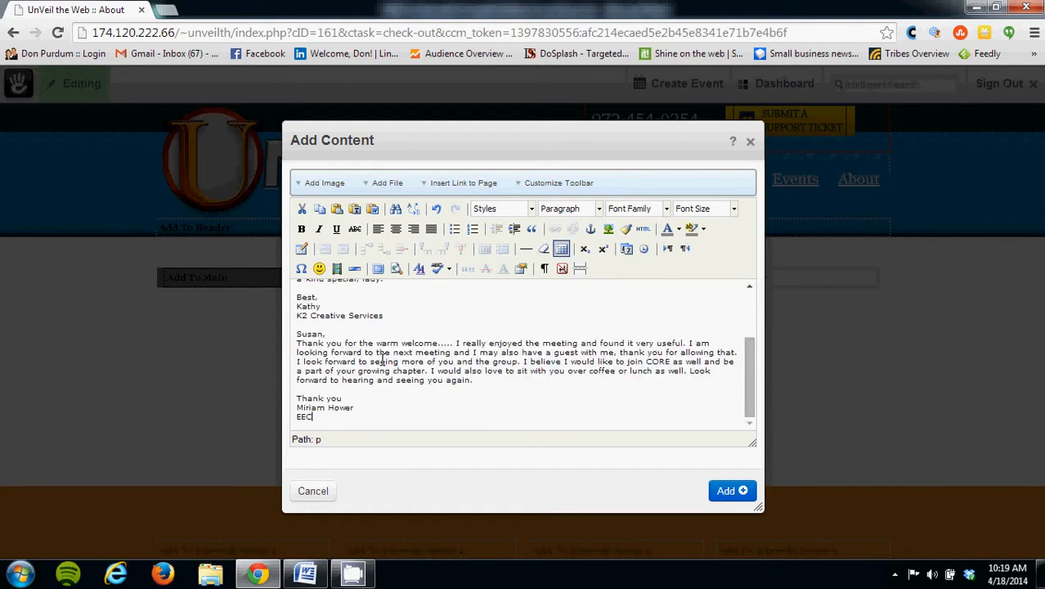
Format the Testimonials line as Heading 1 and add a blank line between it and the first testimonial
scroll(389, 330, "up", 3)
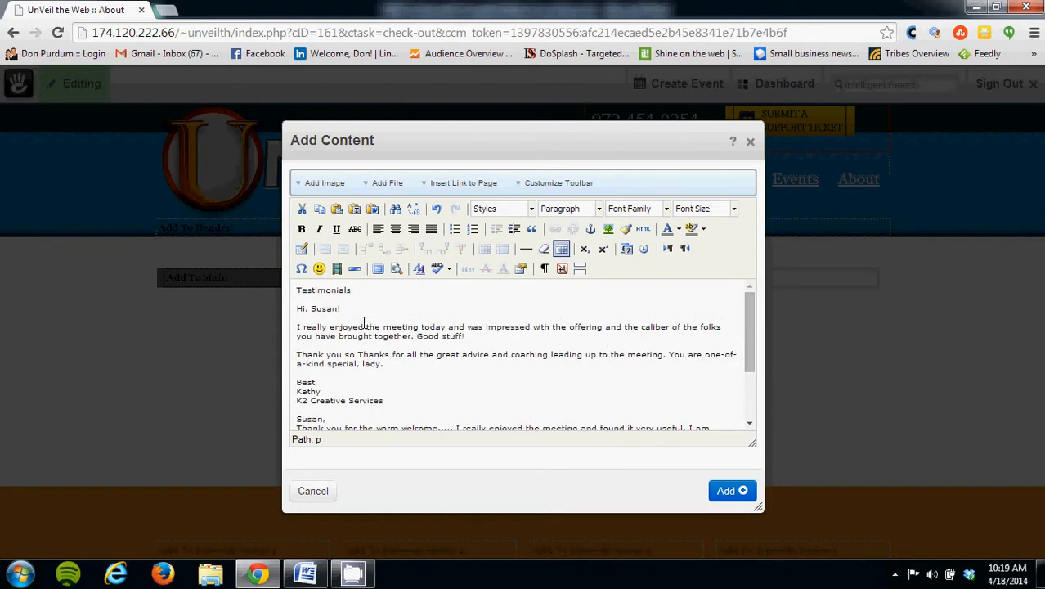
double_click(341, 291)
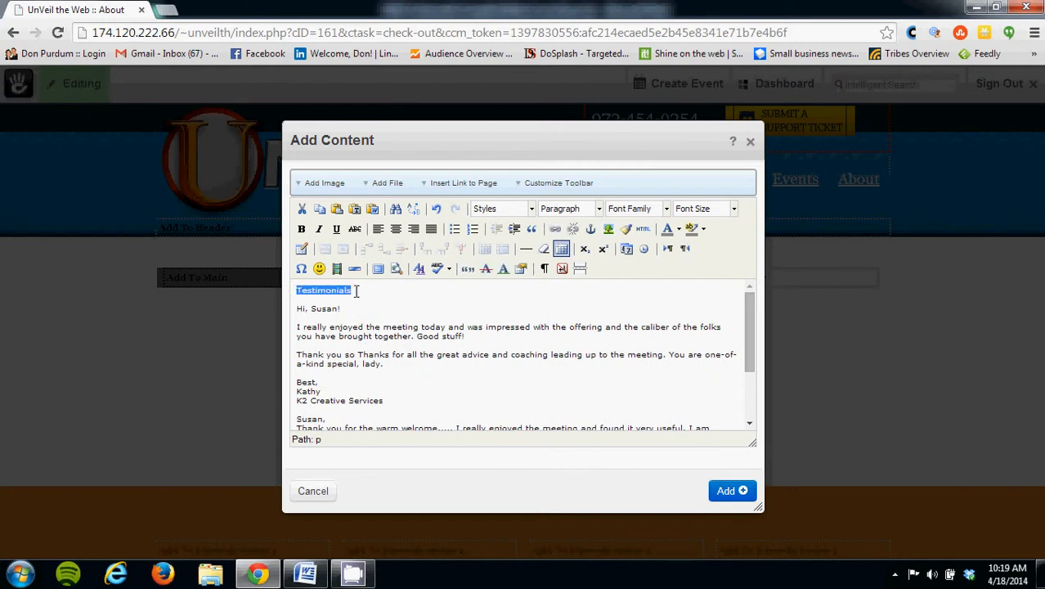
left_click(569, 211)
left_click(583, 293)
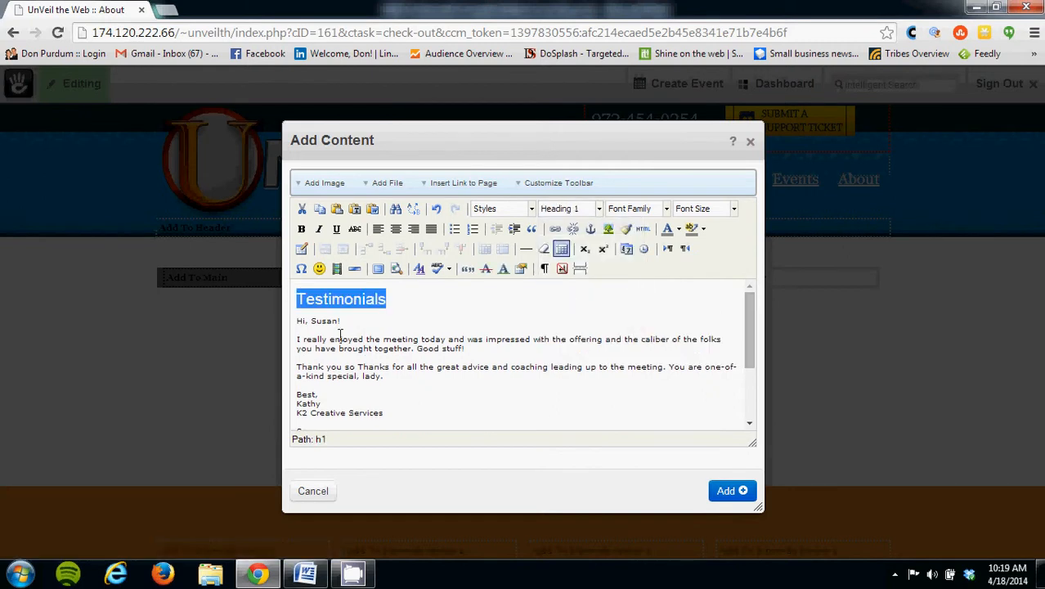
left_click(311, 322)
key("Return")
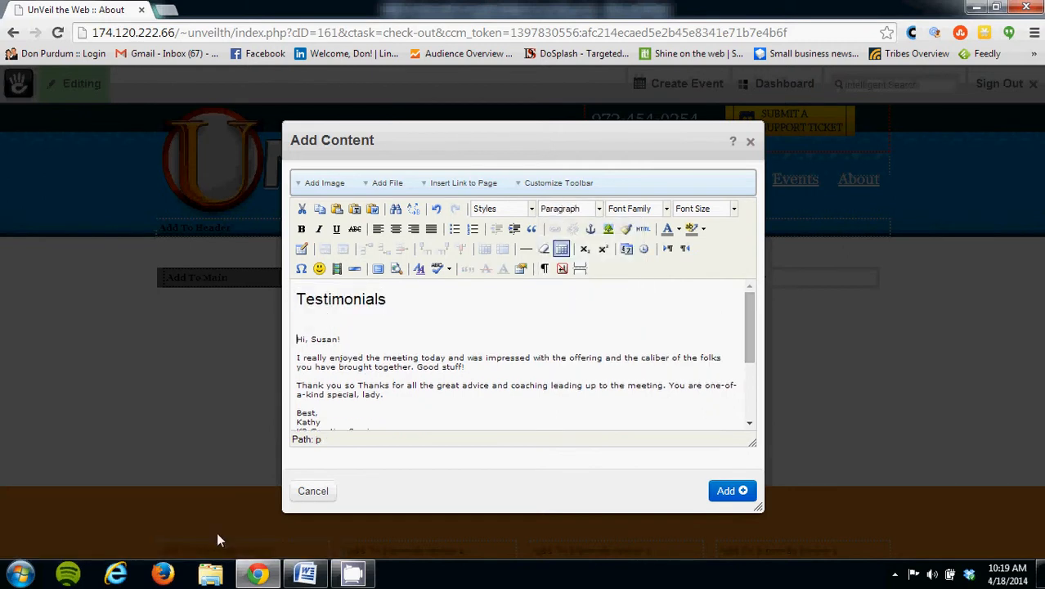
Add blank lines between the first and second testimonials and insert a normal-height horizontal line there as a separator
scroll(343, 400, "down", 2)
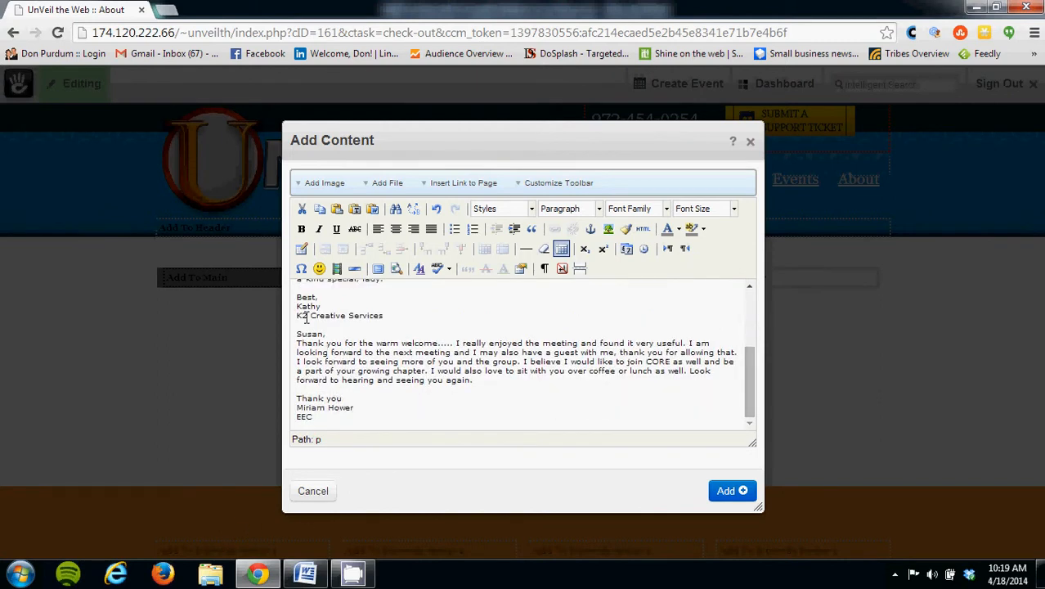
left_click(302, 330)
key("Return")
key("Return")
key("Return")
key("Return")
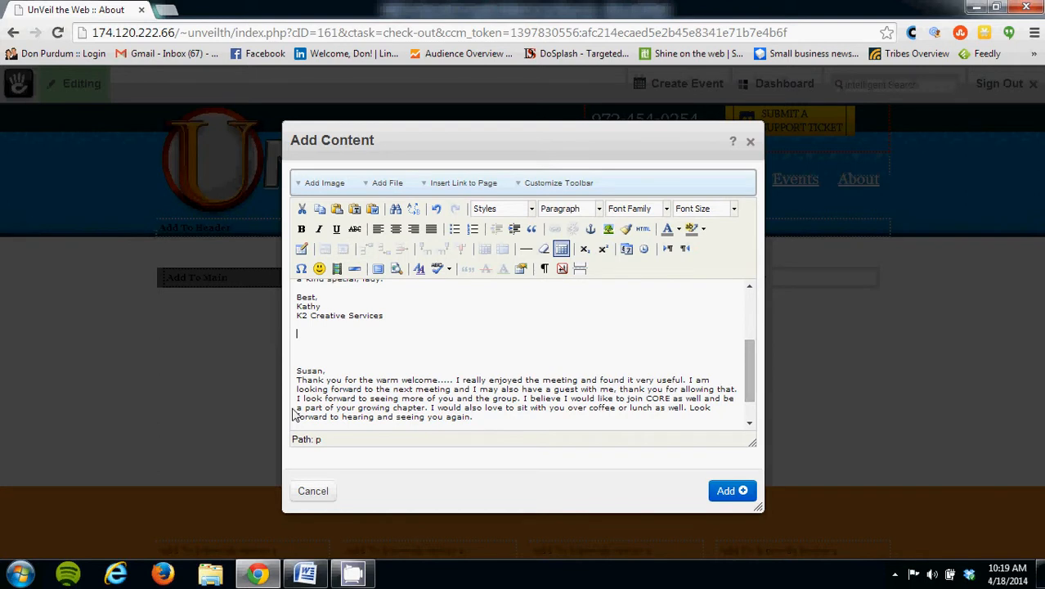
left_click(356, 270)
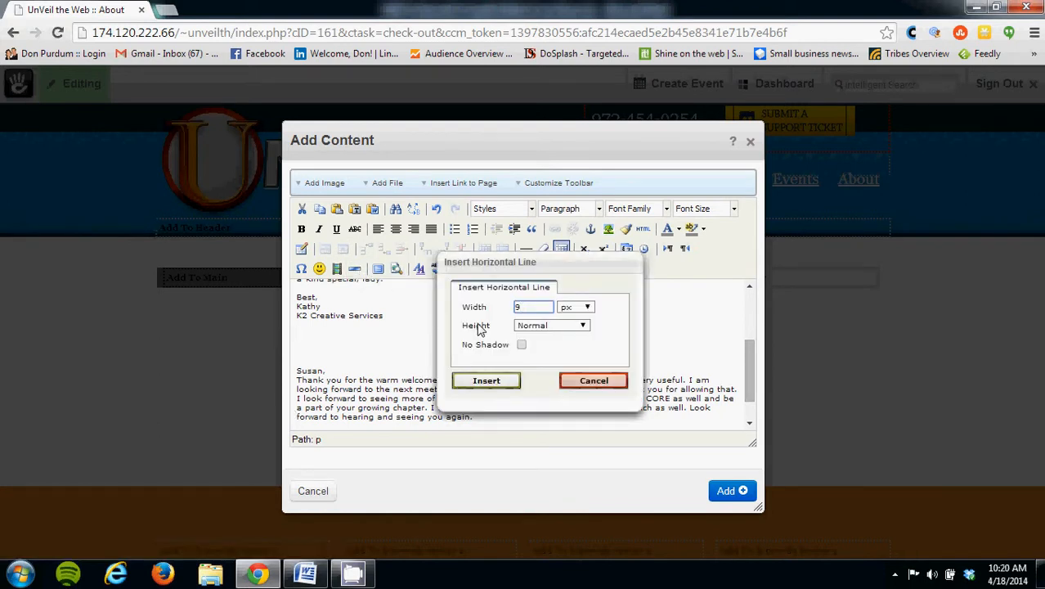
left_click(497, 380)
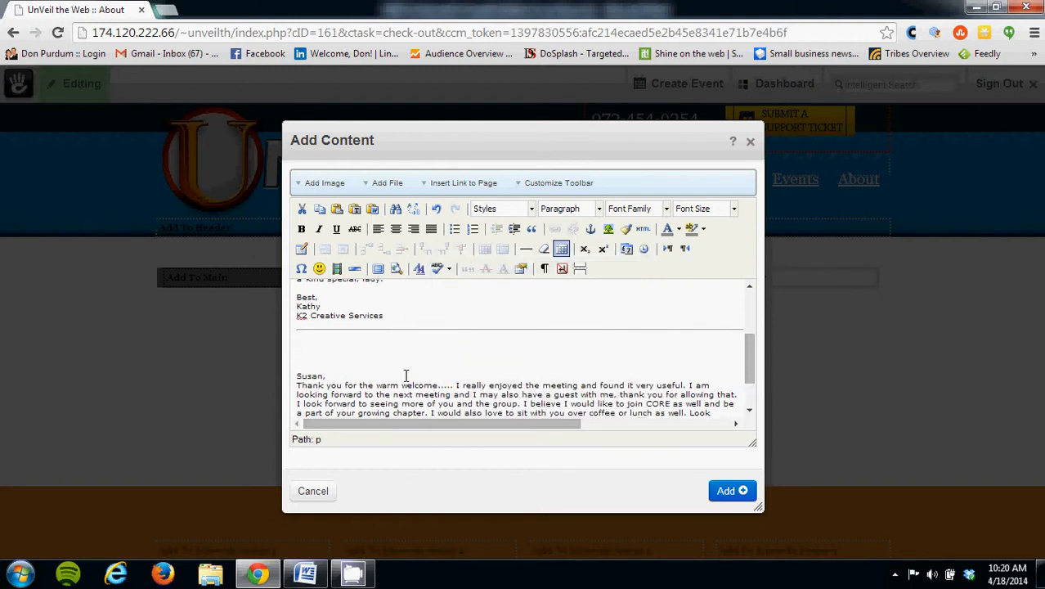
Add the finished testimonials Content block to the Main area and check how it looks on the page
scroll(406, 375, "down", 1)
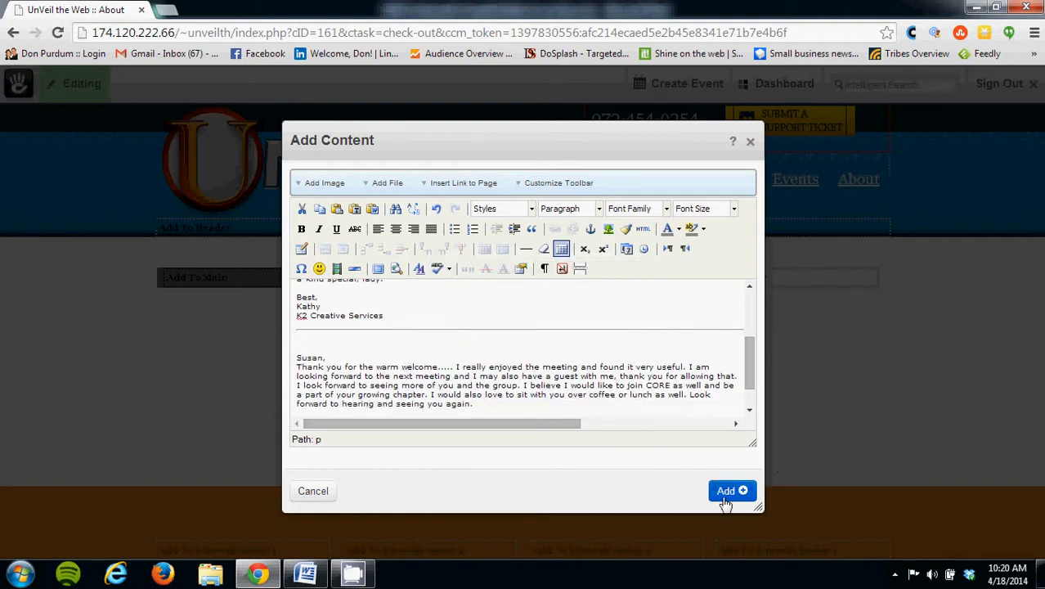
left_click(726, 501)
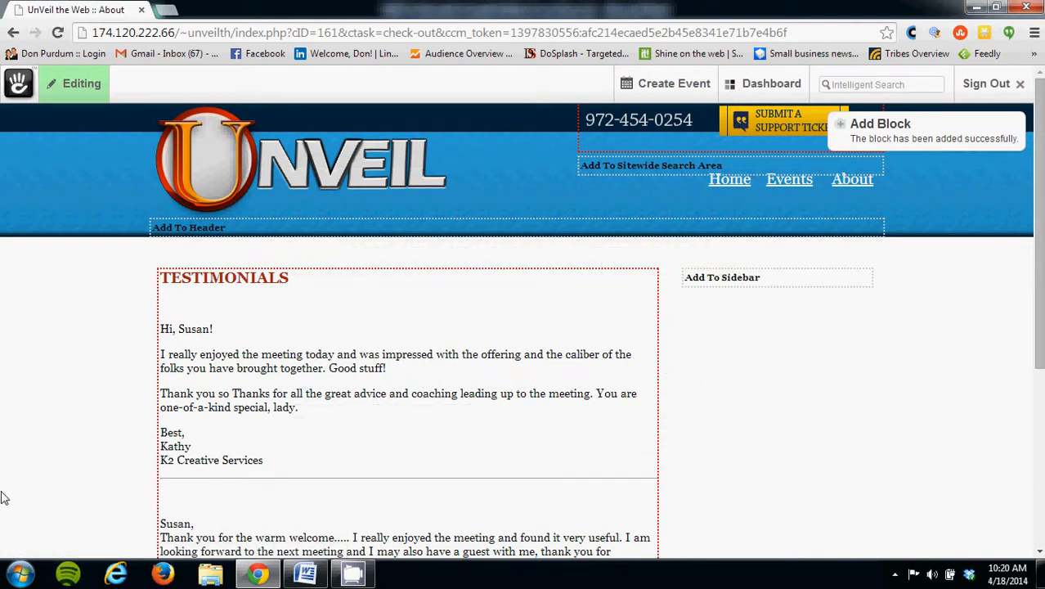
scroll(30, 420, "down", 2)
scroll(43, 421, "up", 1)
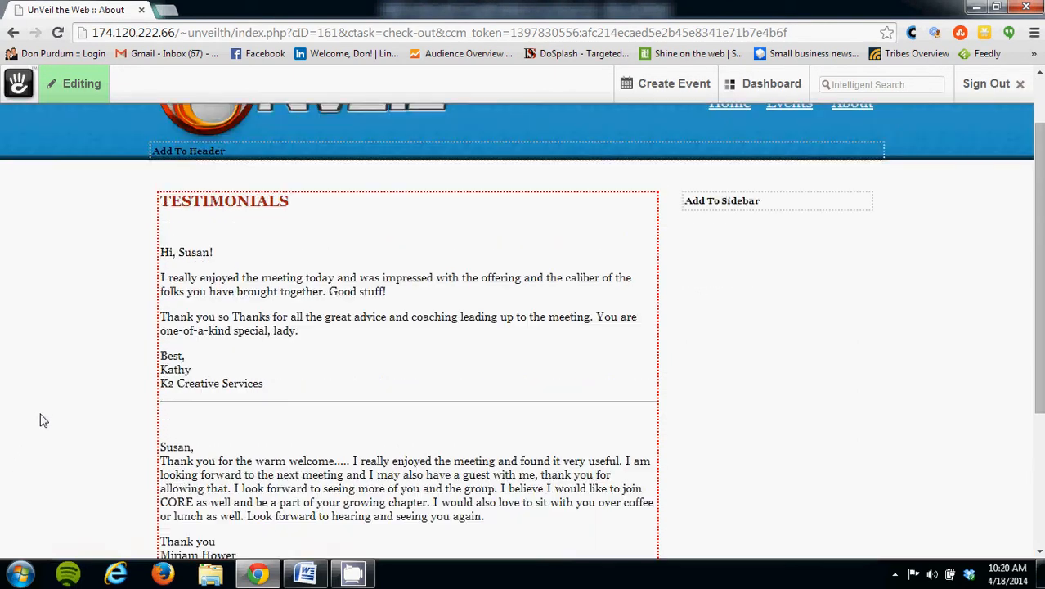
Reopen the testimonials block for editing and insert the foxs-pizza.png image on the blank line below the Testimonials heading
left_click(357, 245)
left_click(355, 263)
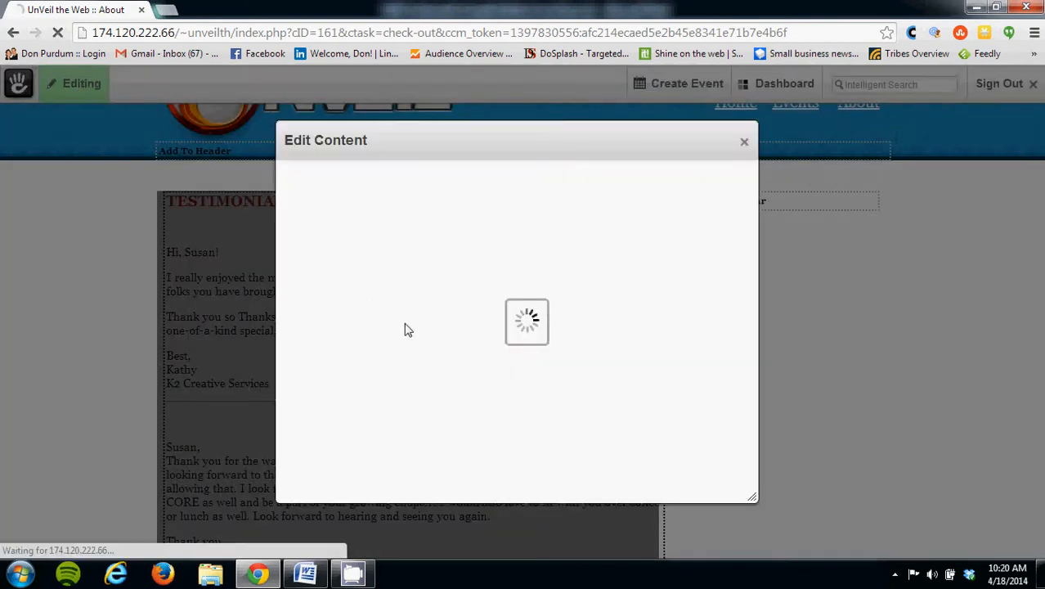
left_click(292, 337)
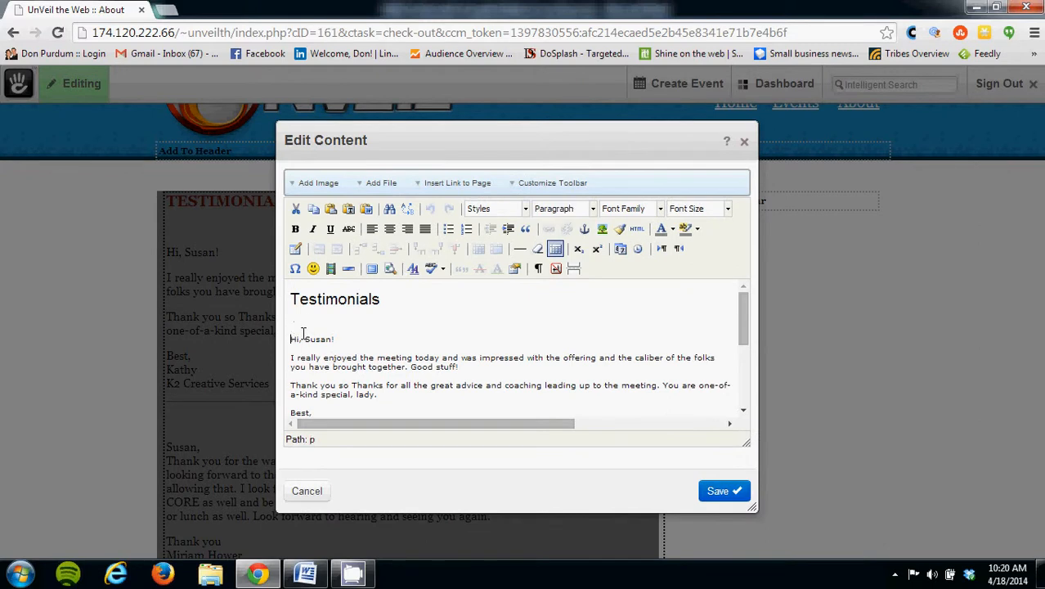
left_click(296, 319)
left_click(318, 182)
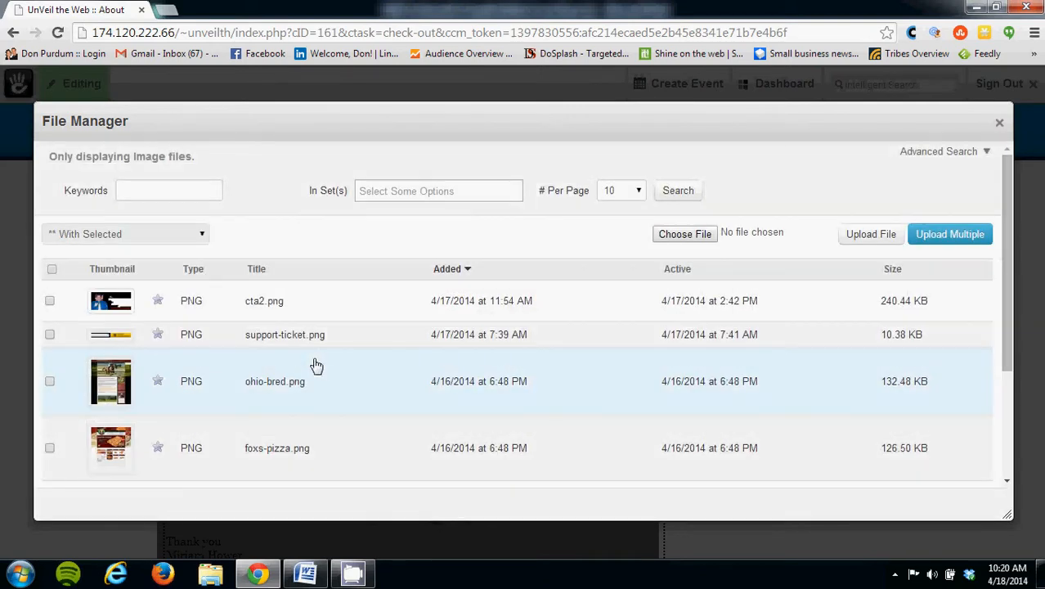
scroll(316, 365, "down", 3)
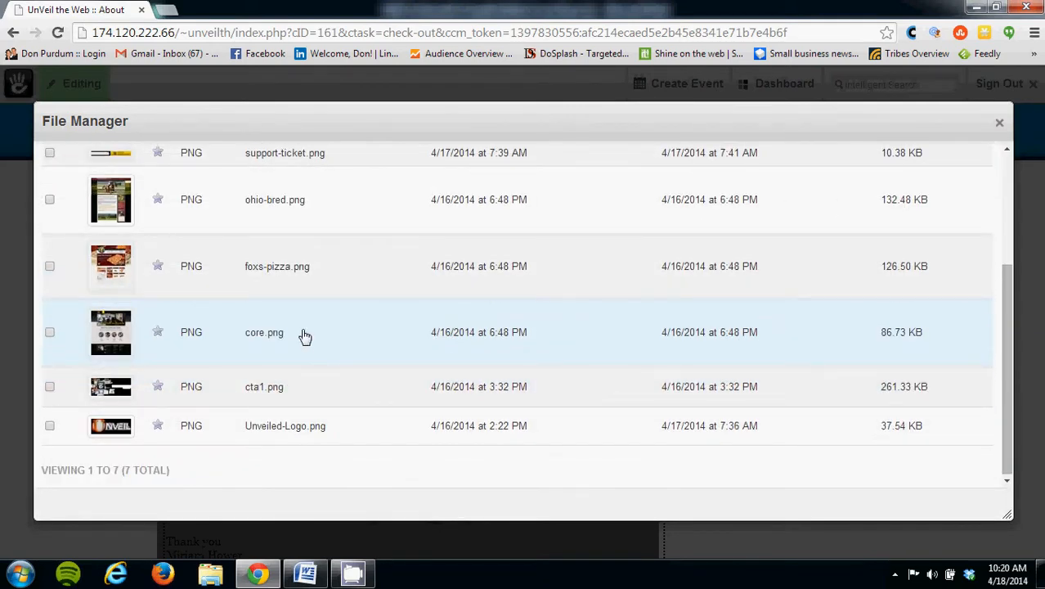
left_click(334, 309)
left_click(336, 267)
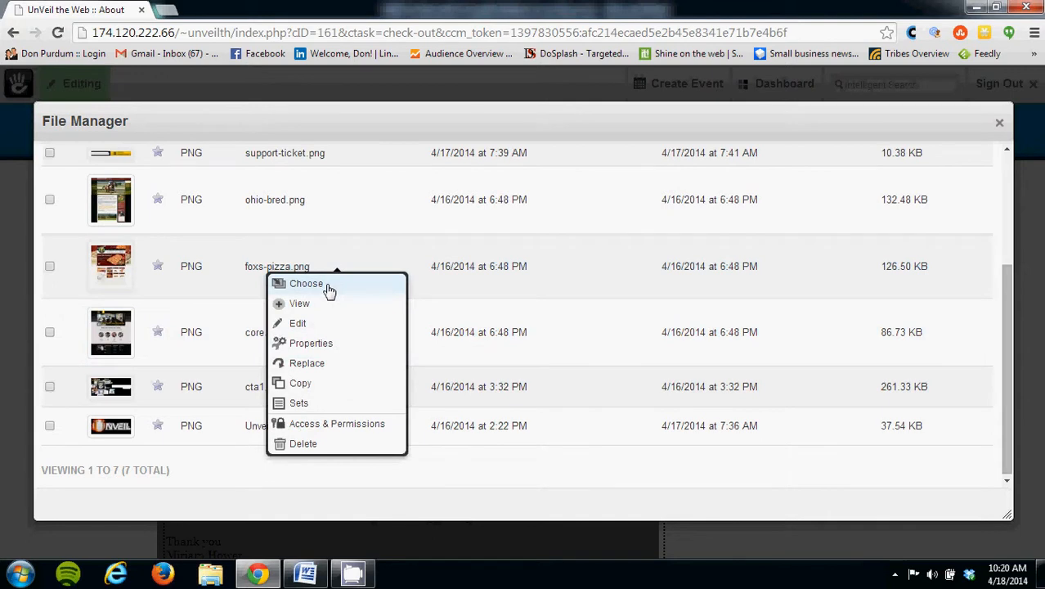
left_click(328, 287)
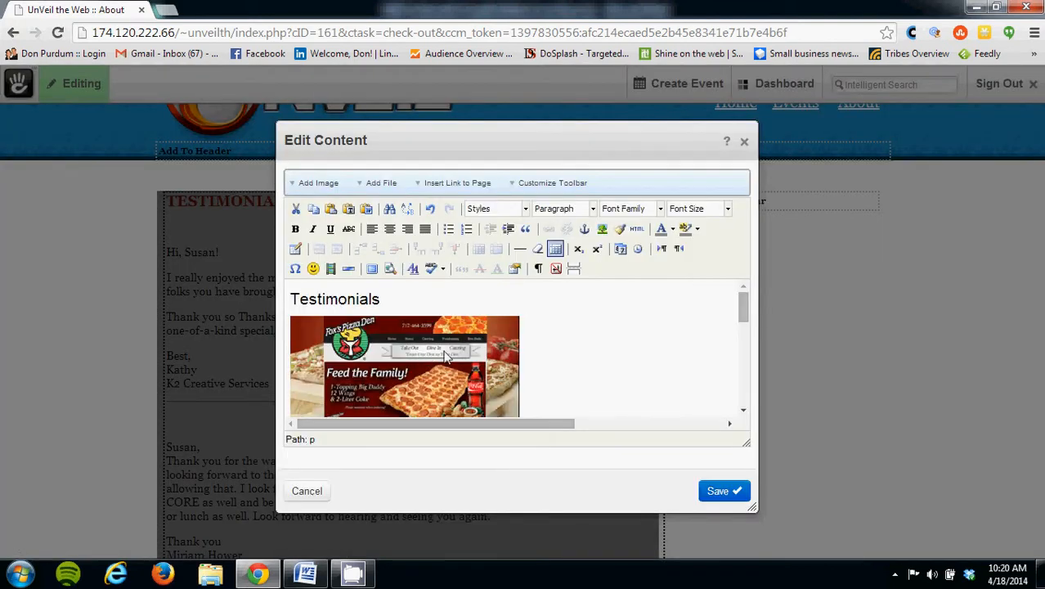
Open the appearance settings of the inserted pizza image and set its alignment to Right
scroll(575, 353, "down", 5)
scroll(592, 296, "up", 3)
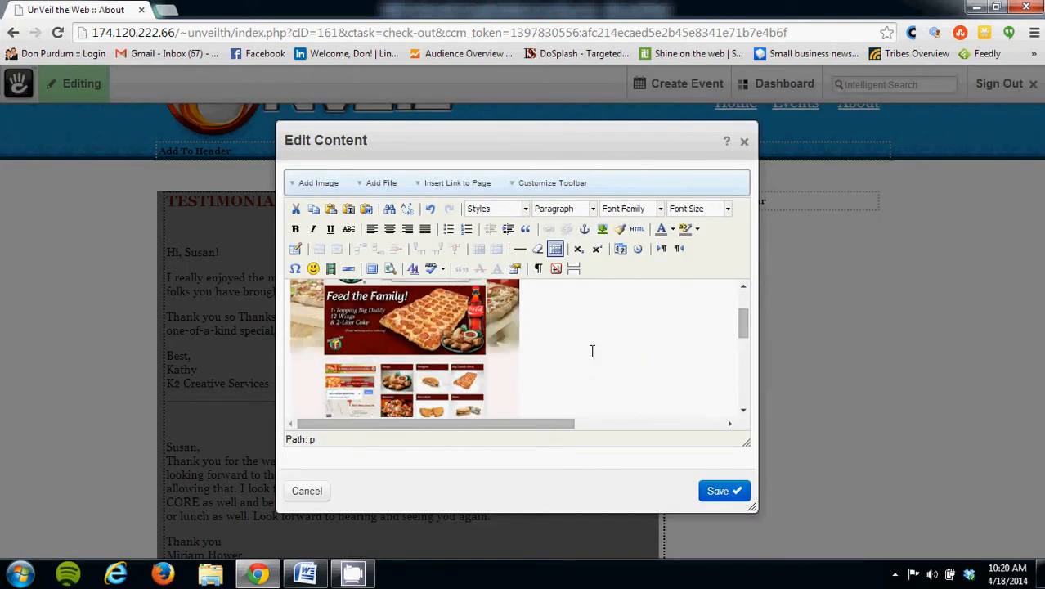
left_click(410, 338)
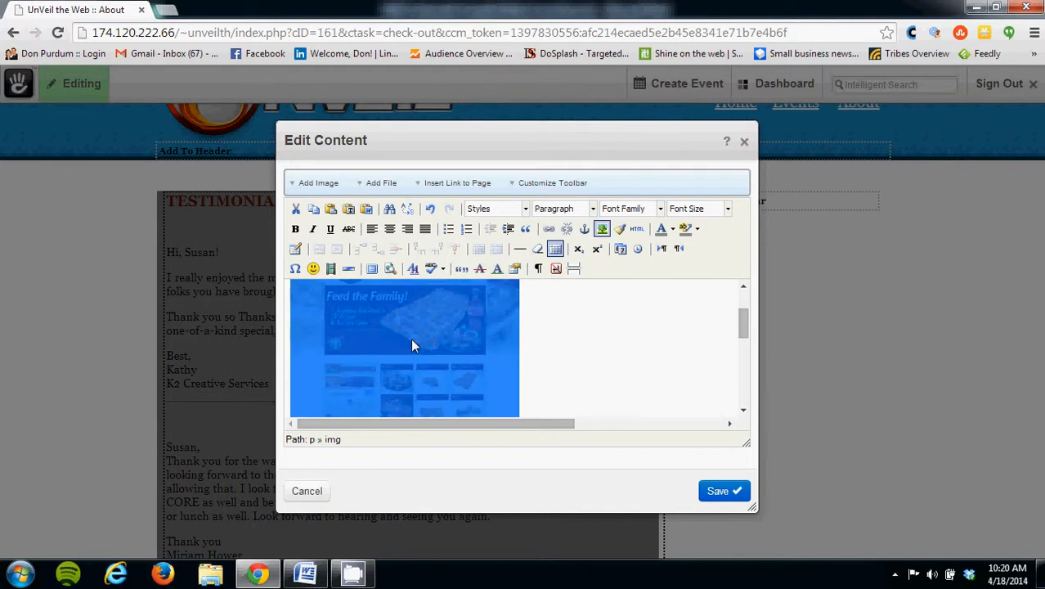
left_click(602, 229)
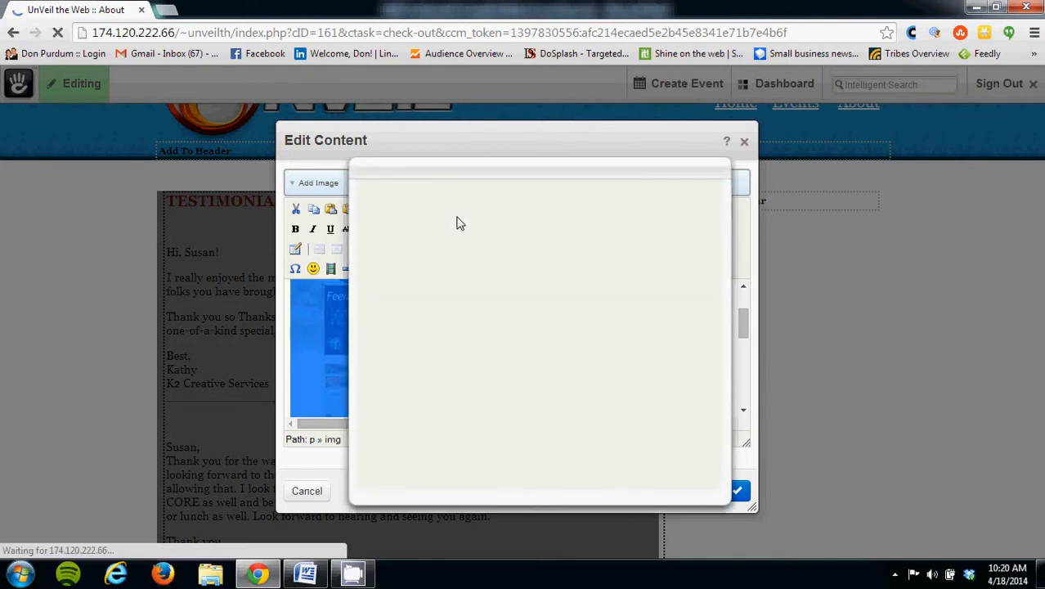
left_click(460, 201)
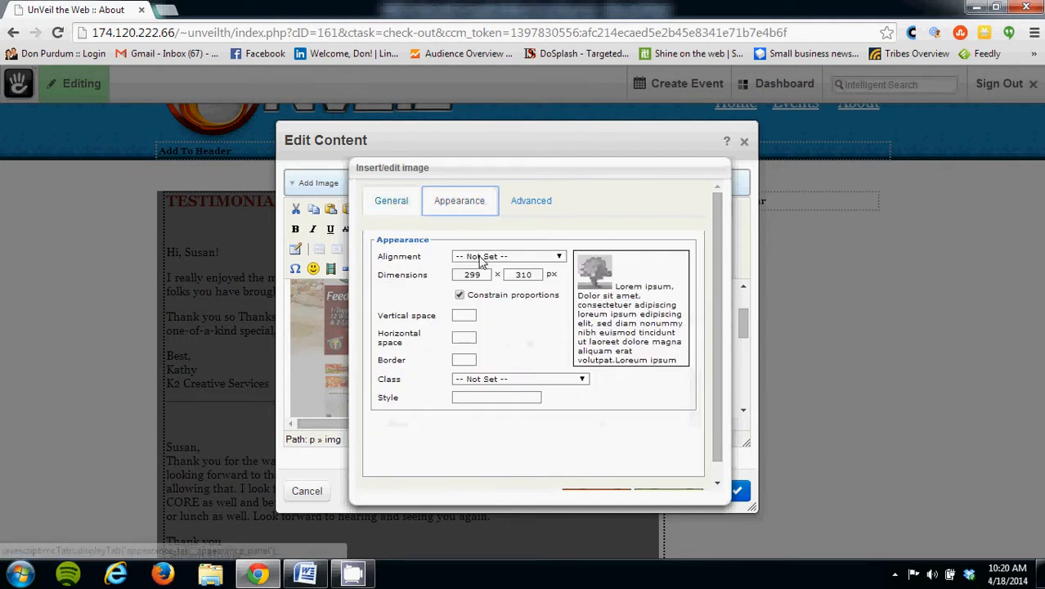
left_click(507, 256)
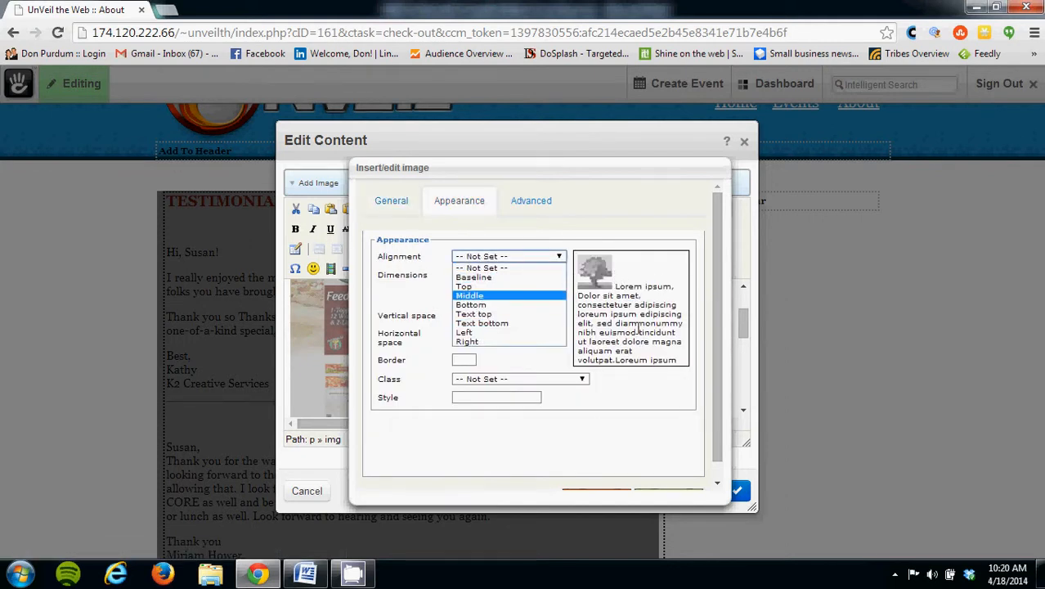
left_click(474, 342)
Set the image's vertical space and horizontal space to 10 and apply the image changes
left_click(472, 317)
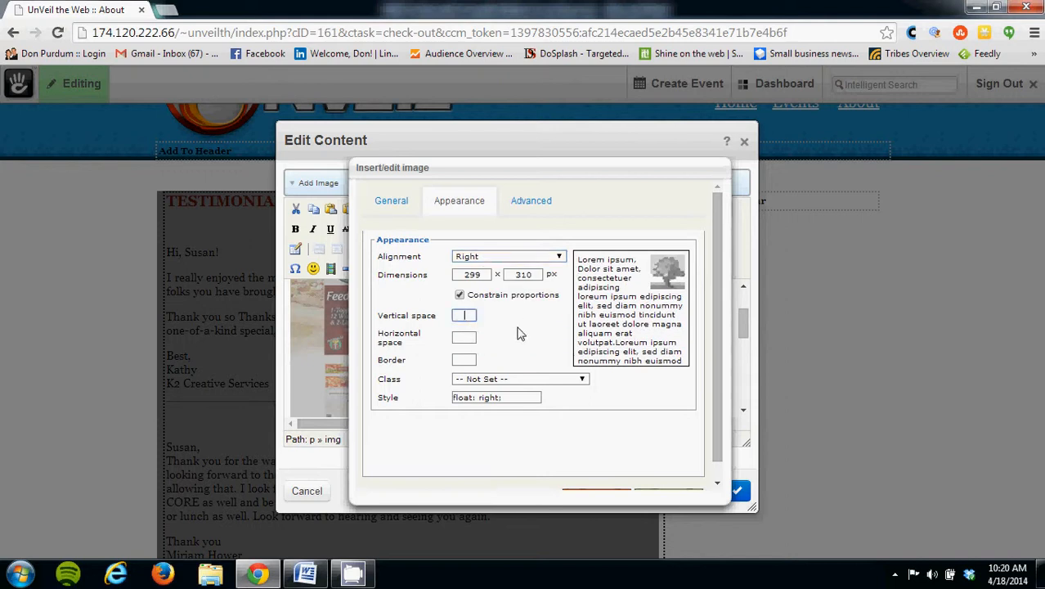
key("Tab")
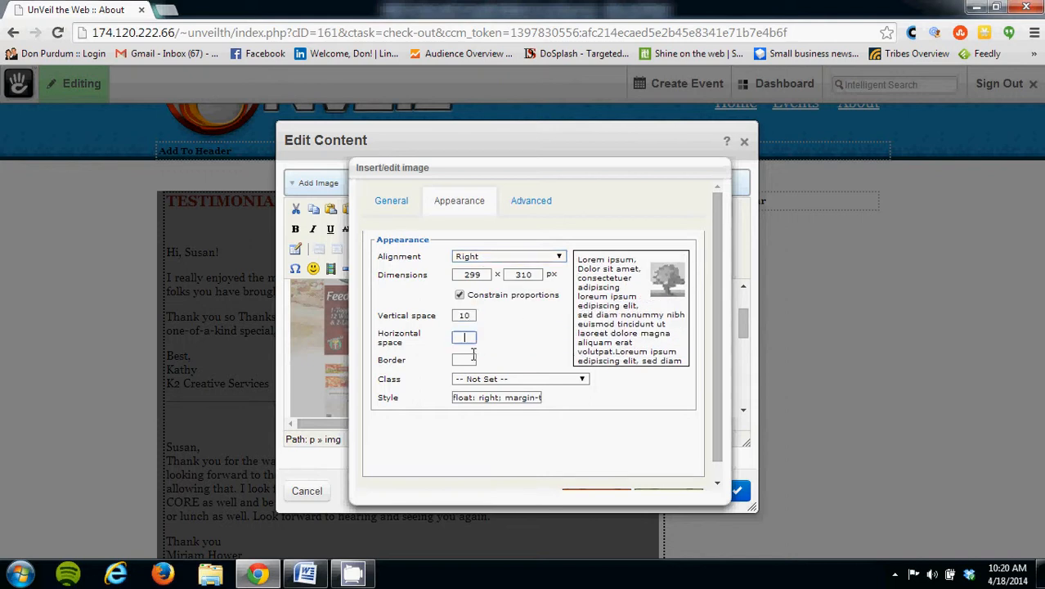
left_click(506, 339)
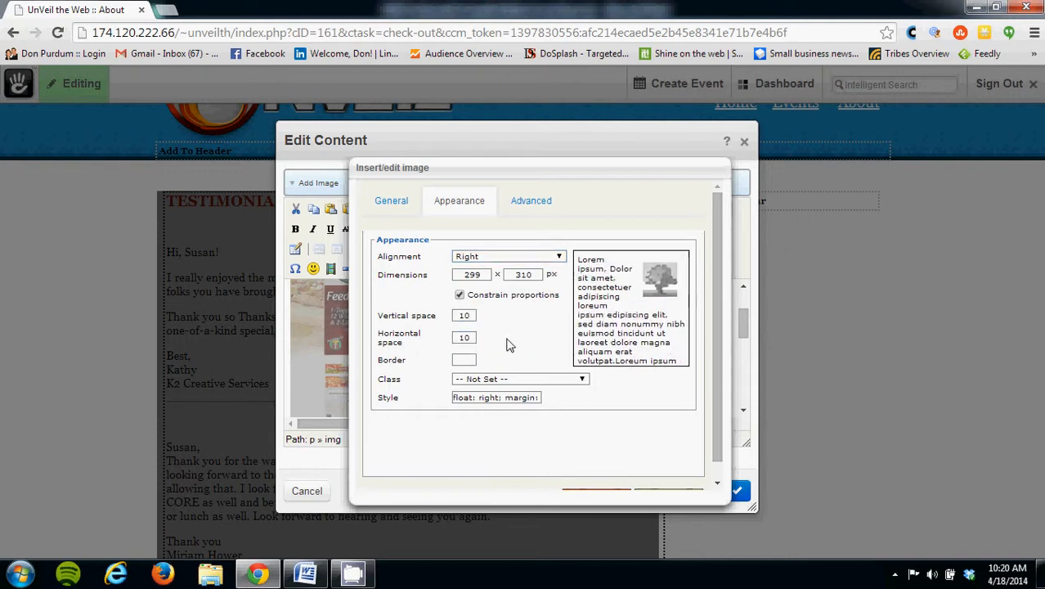
scroll(643, 412, "down", 1)
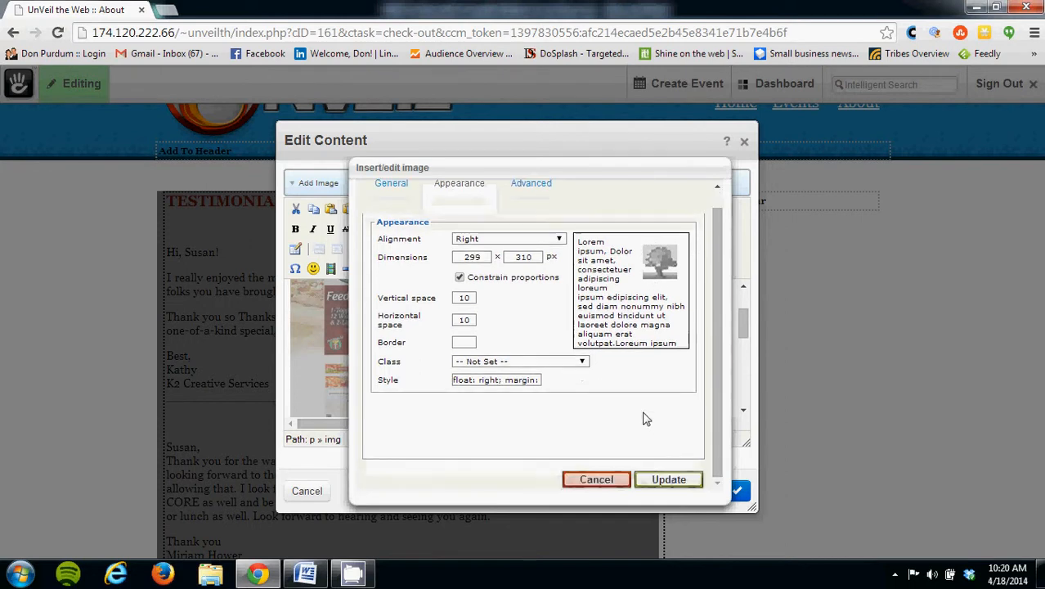
left_click(669, 480)
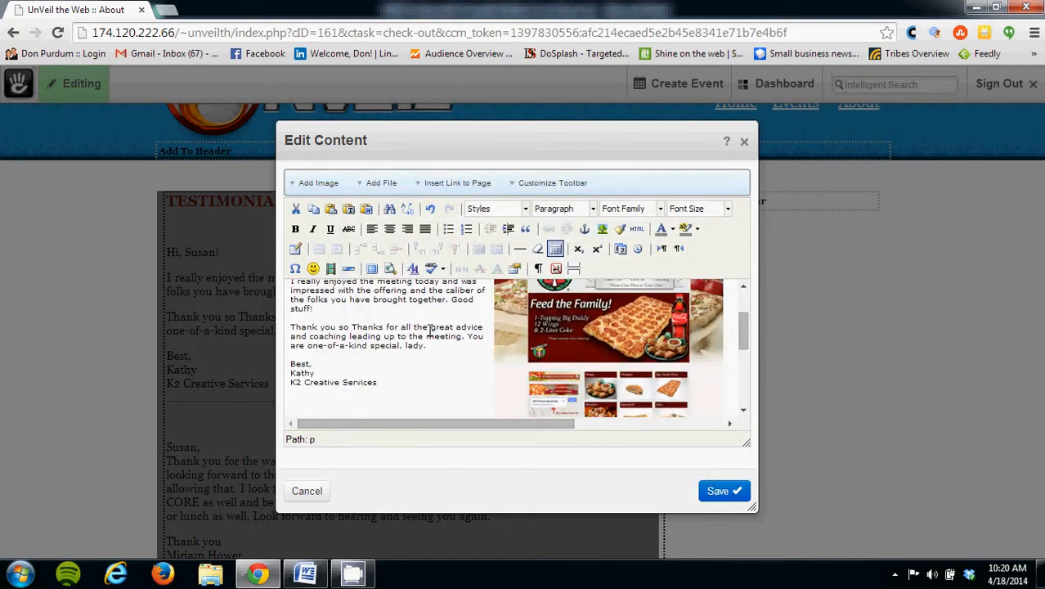
Save the edited testimonials block and review the About page down to the footer
left_click(715, 491)
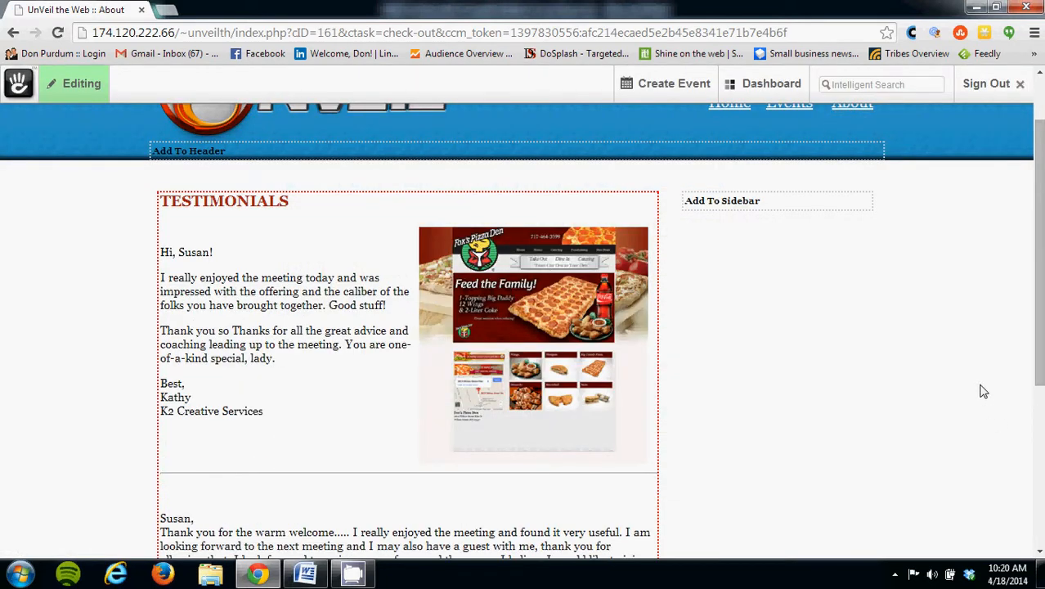
scroll(984, 392, "down", 2)
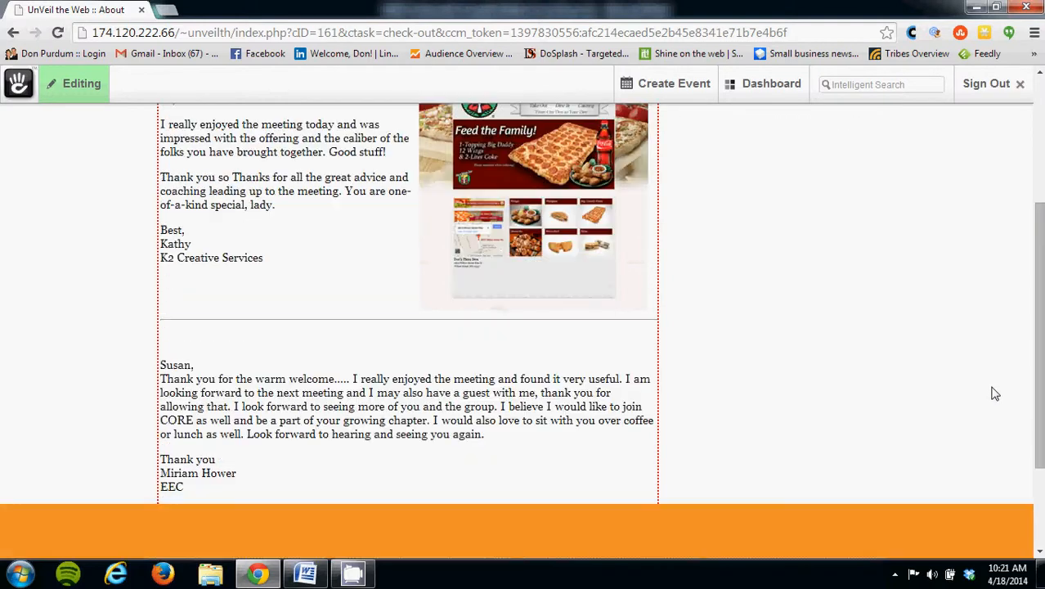
scroll(994, 393, "down", 1)
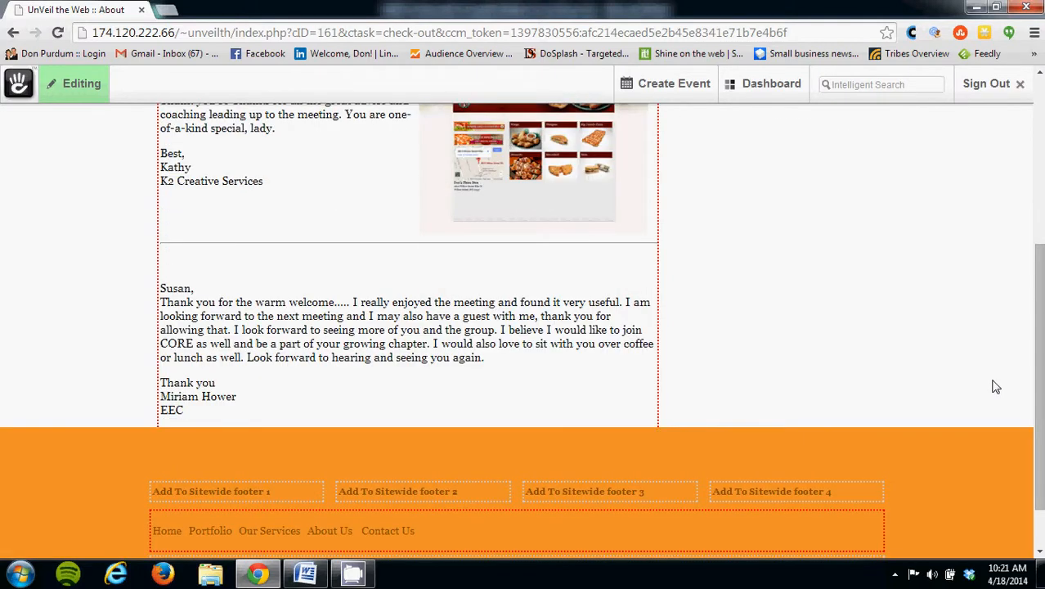
scroll(996, 387, "up", 3)
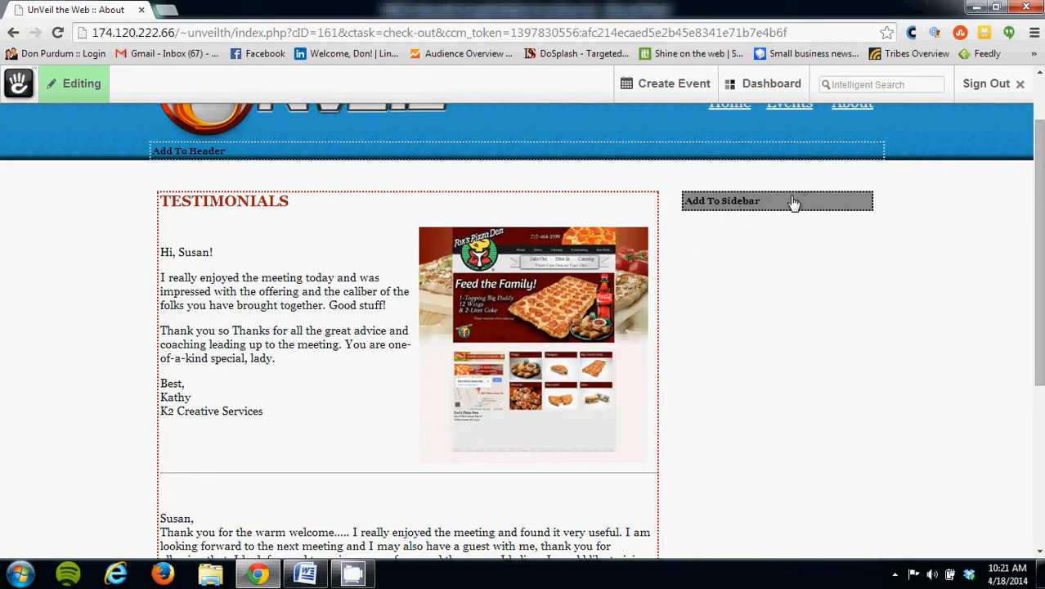
Browse the list of block types available for the Sidebar area, then close it without adding a block
left_click(793, 201)
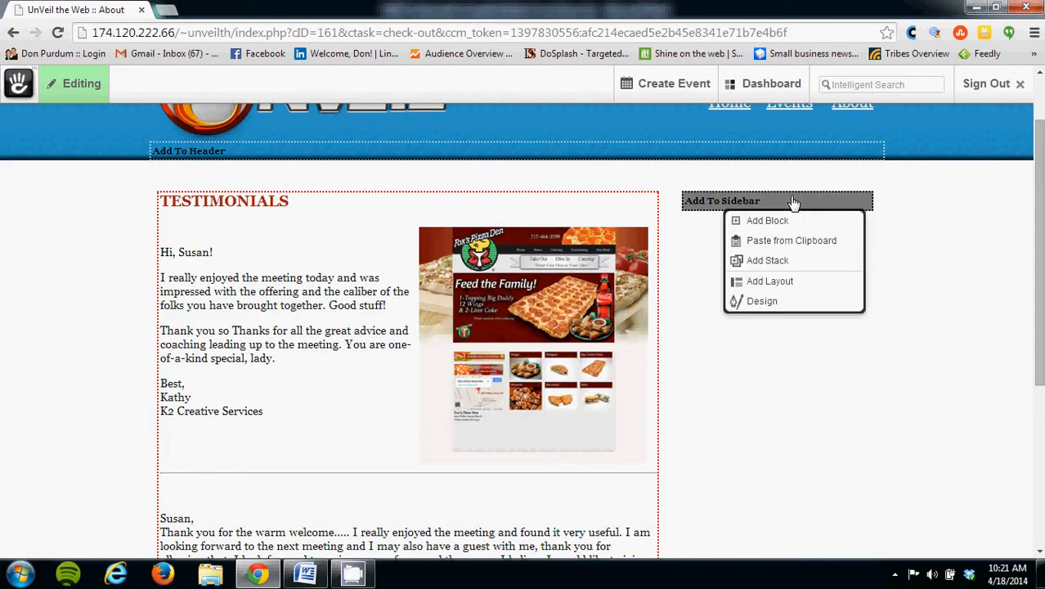
left_click(790, 221)
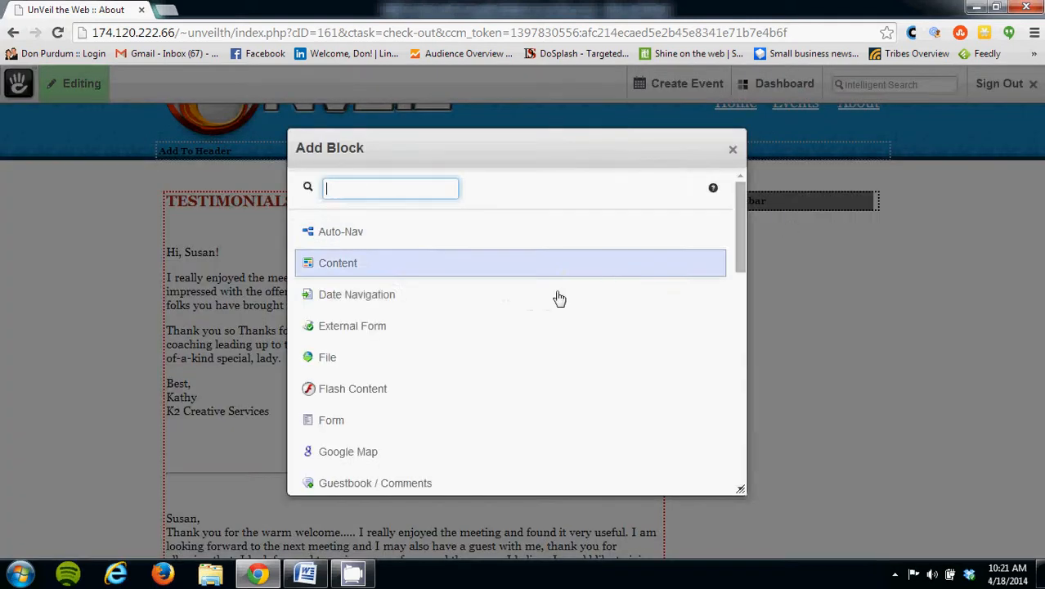
scroll(452, 331, "down", 5)
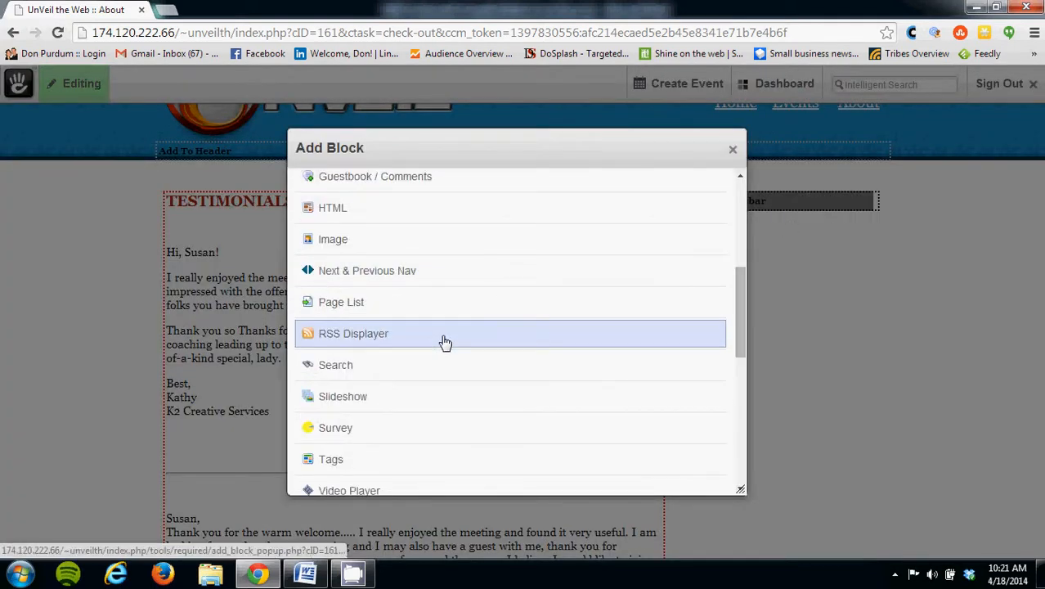
scroll(445, 343, "down", 5)
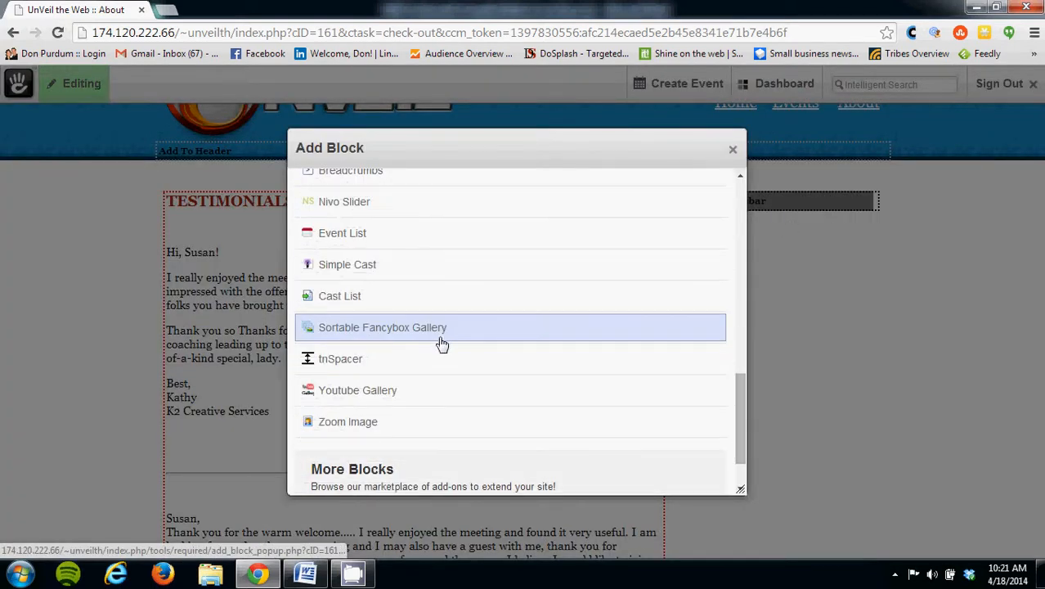
left_click(733, 149)
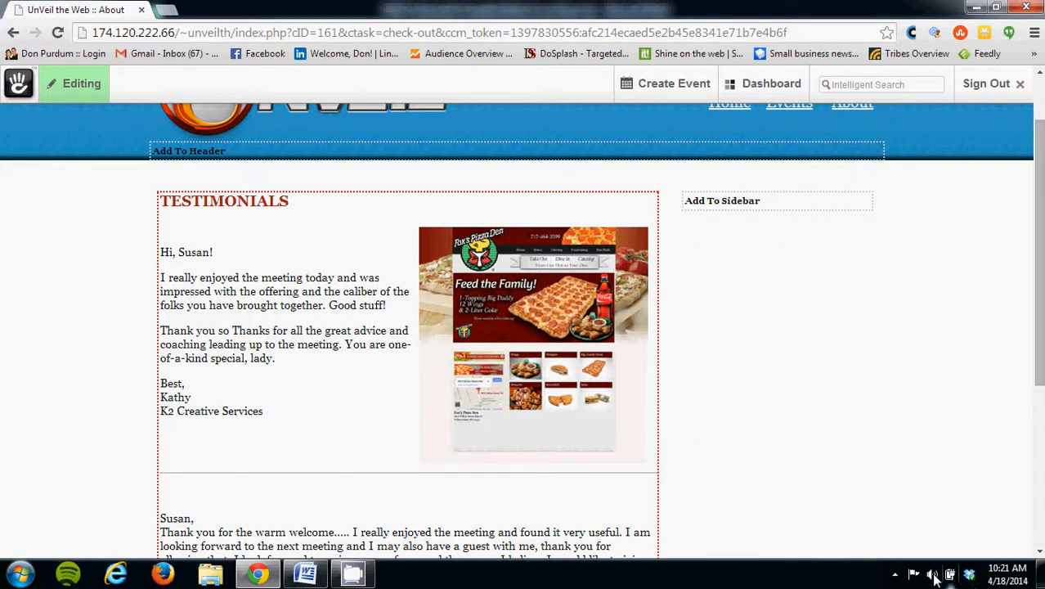
left_click(894, 575)
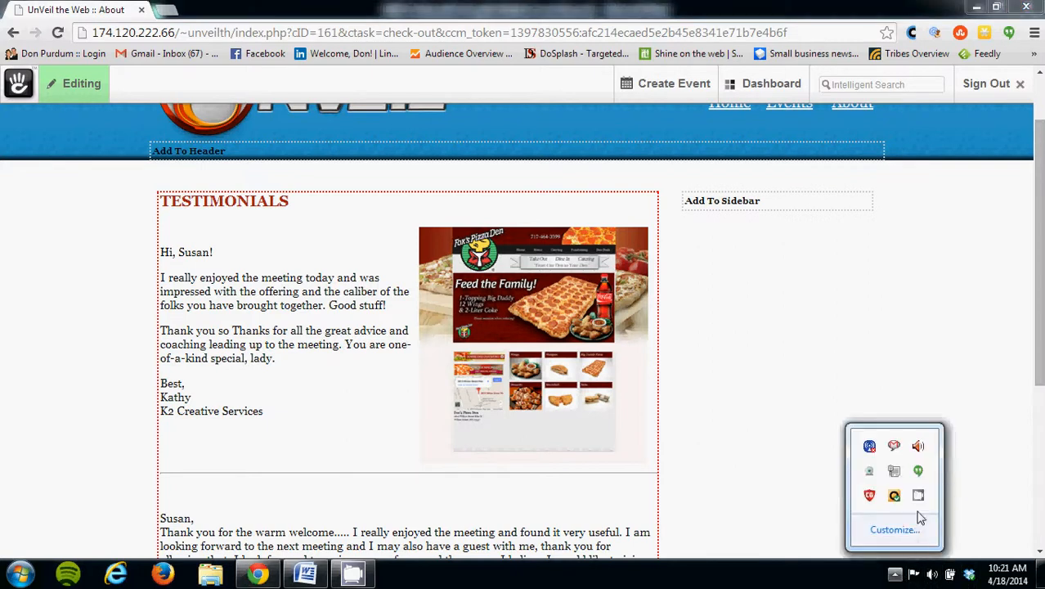